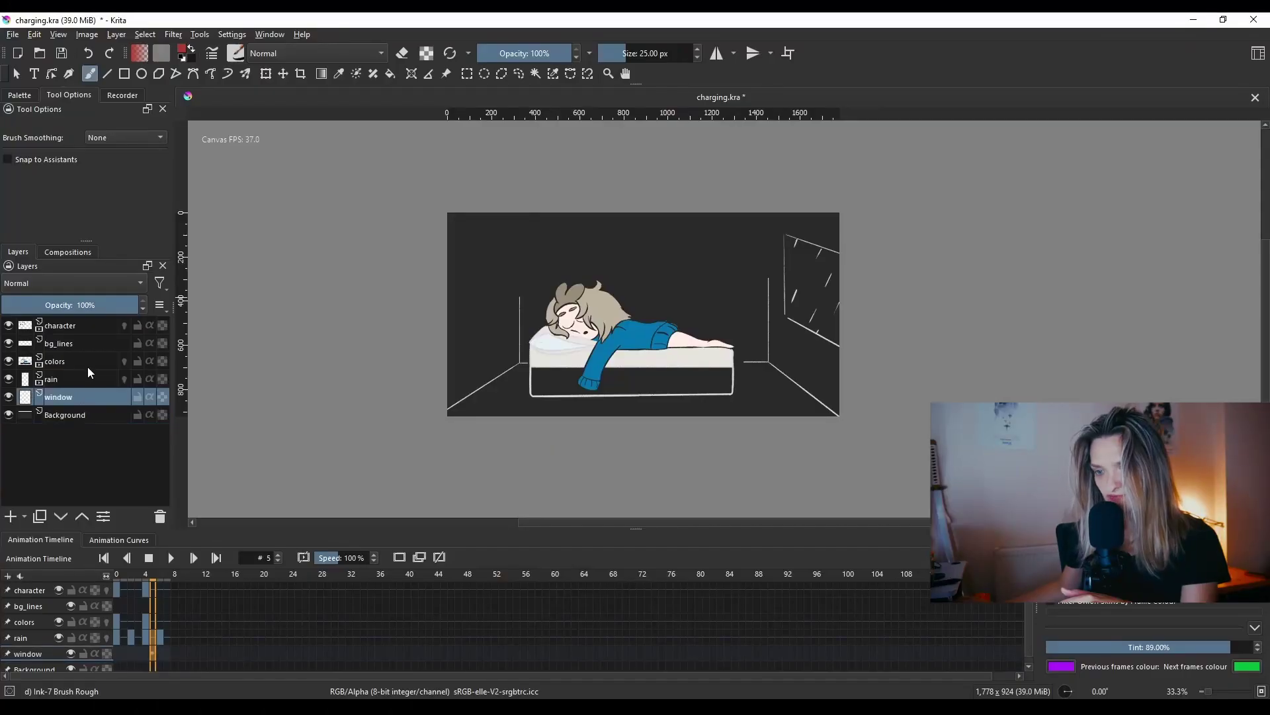
pyautogui.click(88, 363)
pyautogui.click(18, 331)
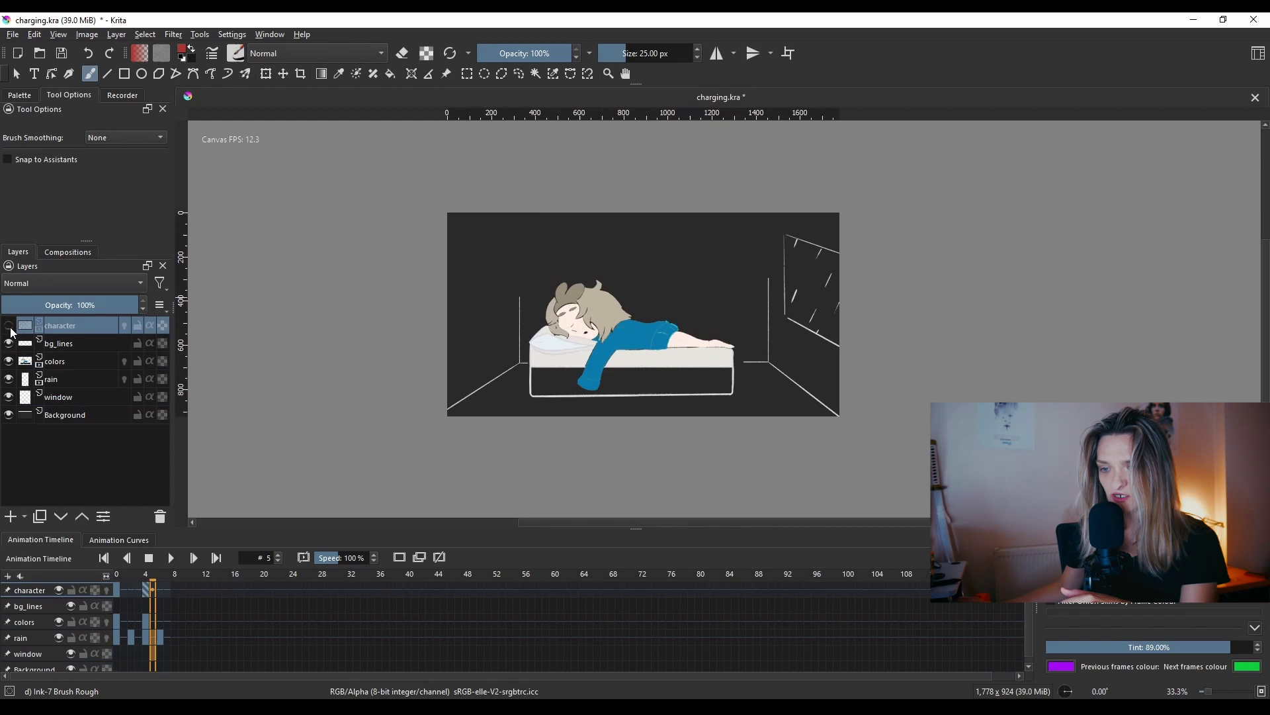
pyautogui.click(10, 344)
pyautogui.click(10, 344)
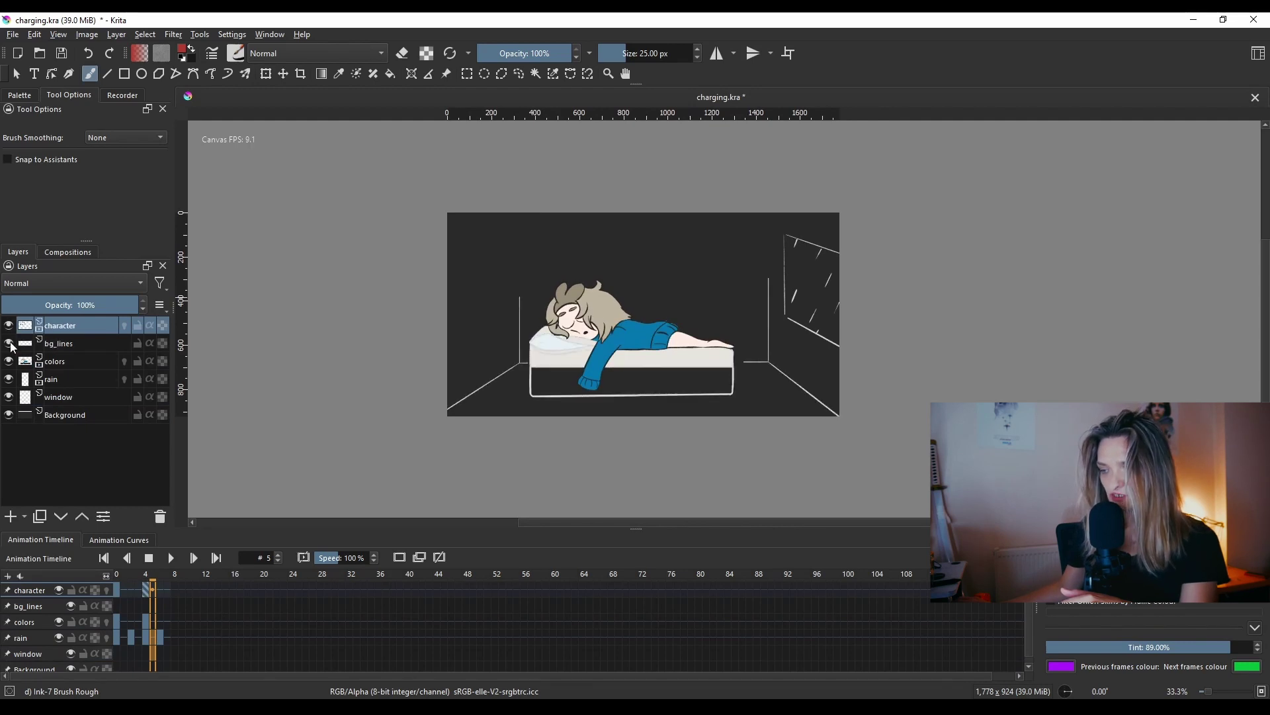
pyautogui.moveTo(11, 362)
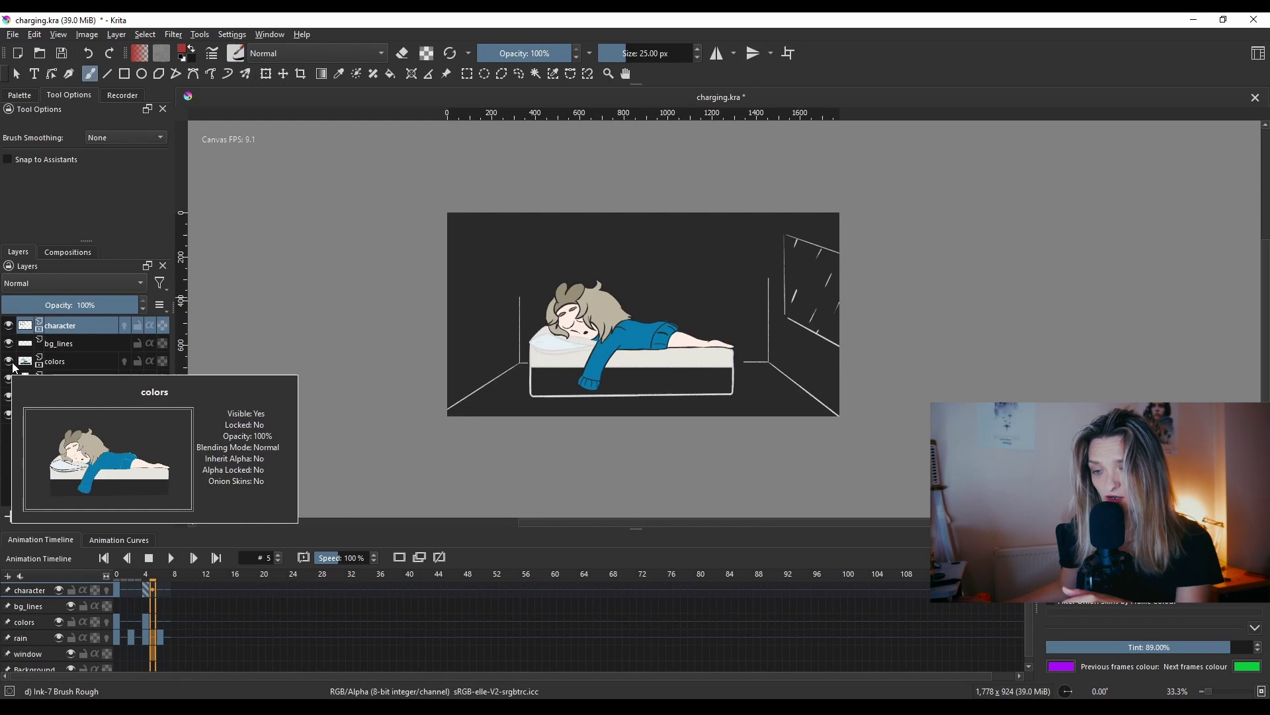
pyautogui.click(13, 364)
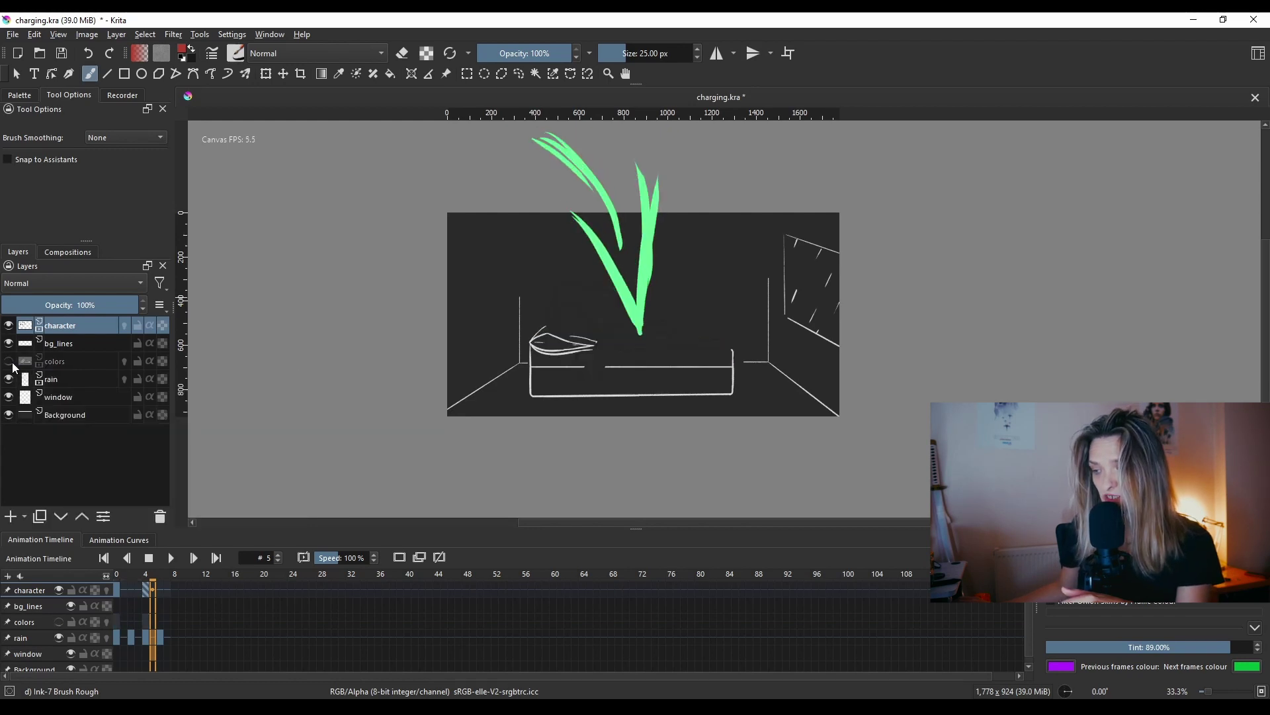
pyautogui.click(13, 364)
pyautogui.scroll(2, 487, 360)
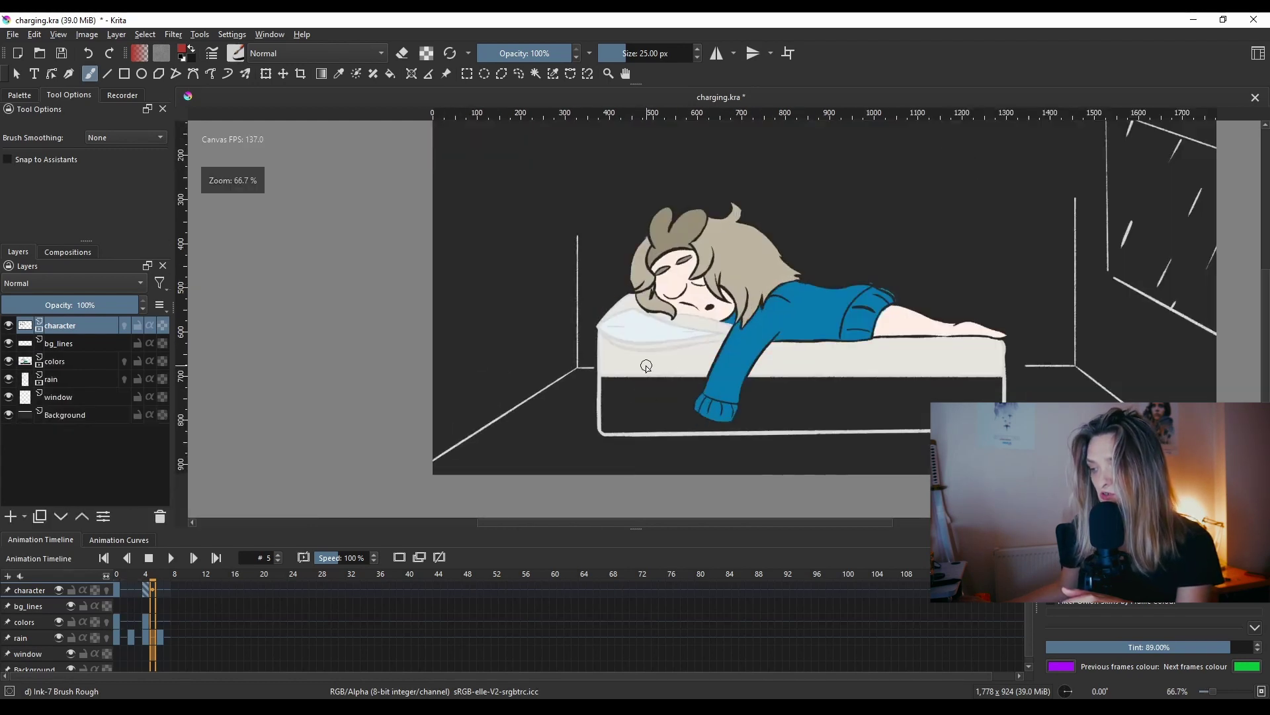
pyautogui.moveTo(627, 357); pyautogui.dragTo(536, 248)
pyautogui.moveTo(467, 207); pyautogui.dragTo(506, 278)
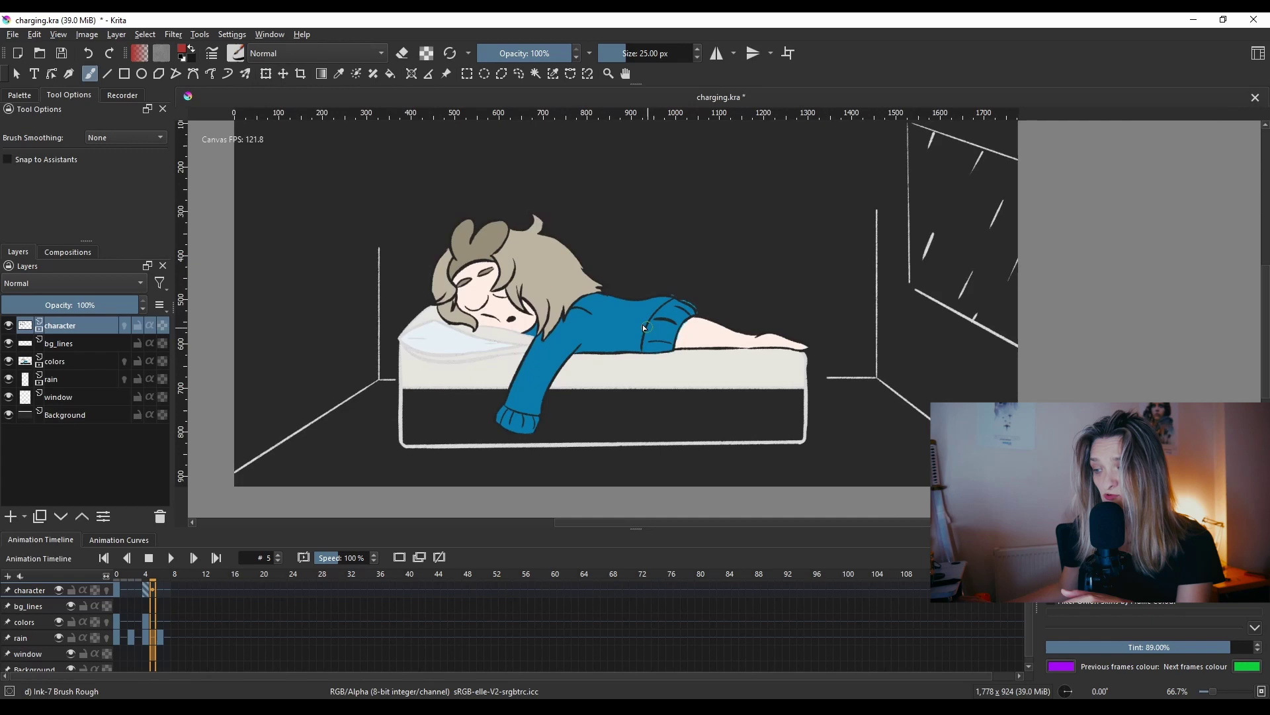
pyautogui.moveTo(645, 327); pyautogui.dragTo(676, 343)
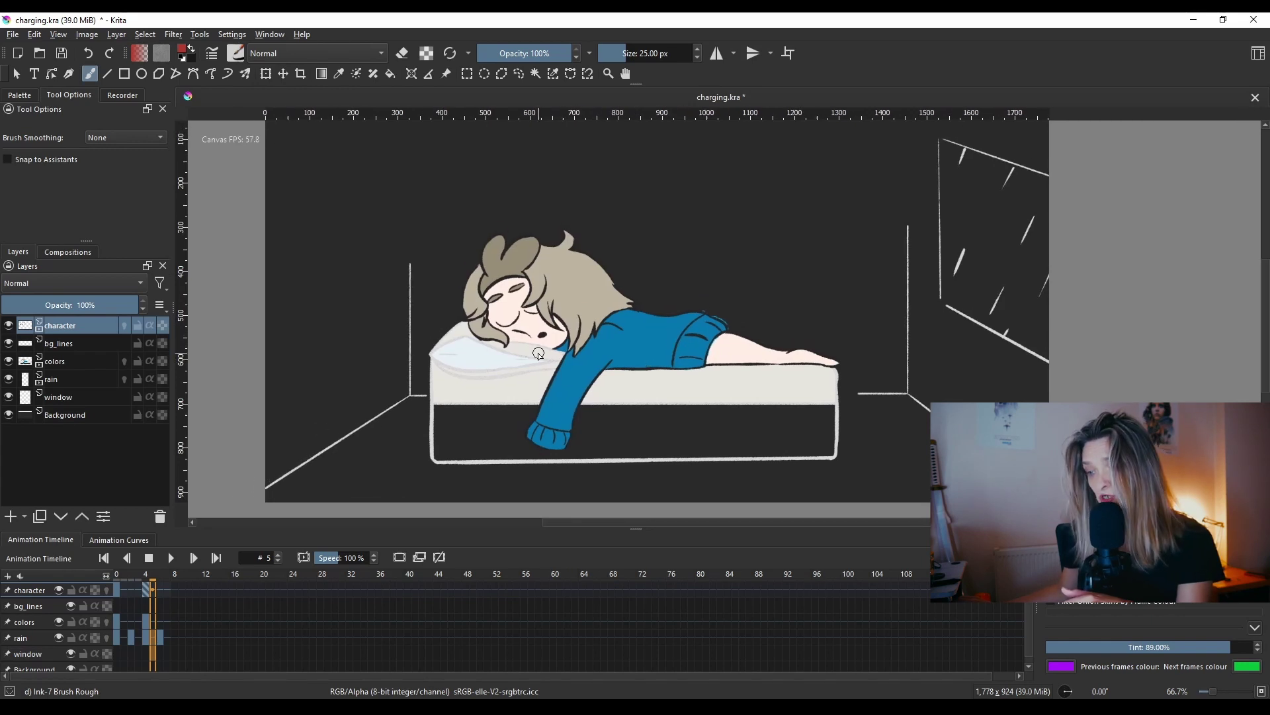
pyautogui.click(70, 367)
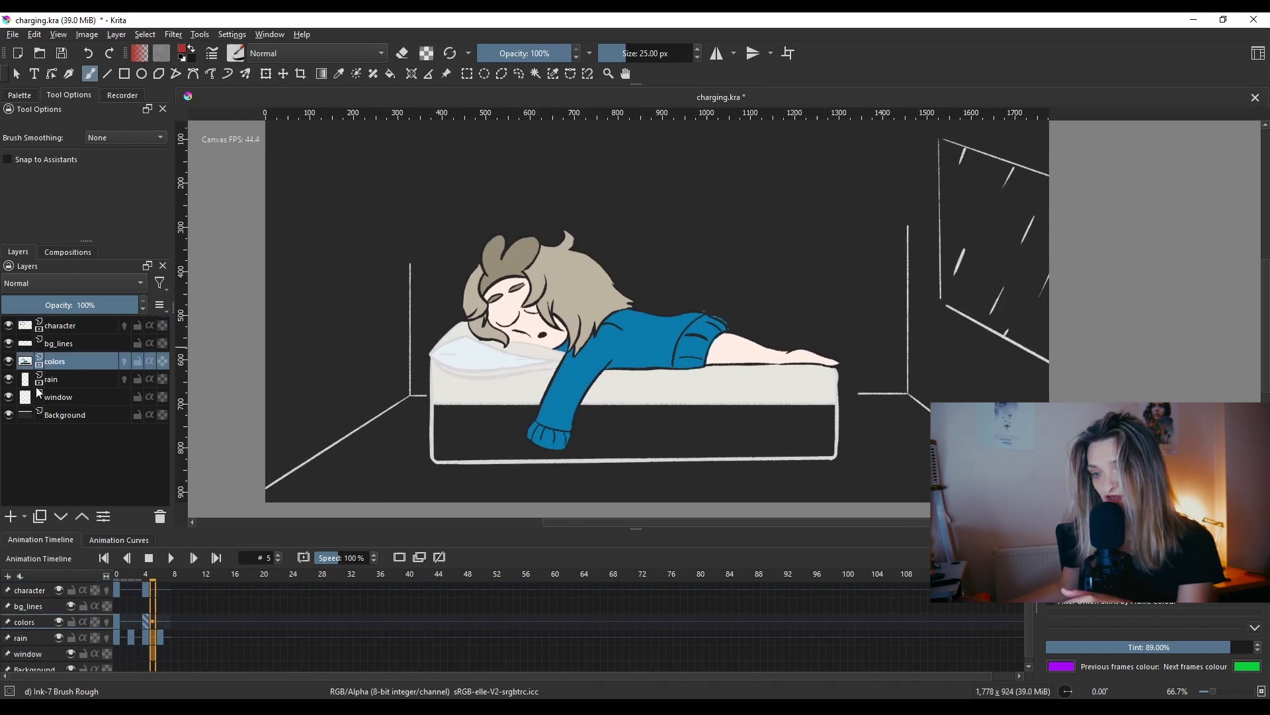
pyautogui.click(57, 385)
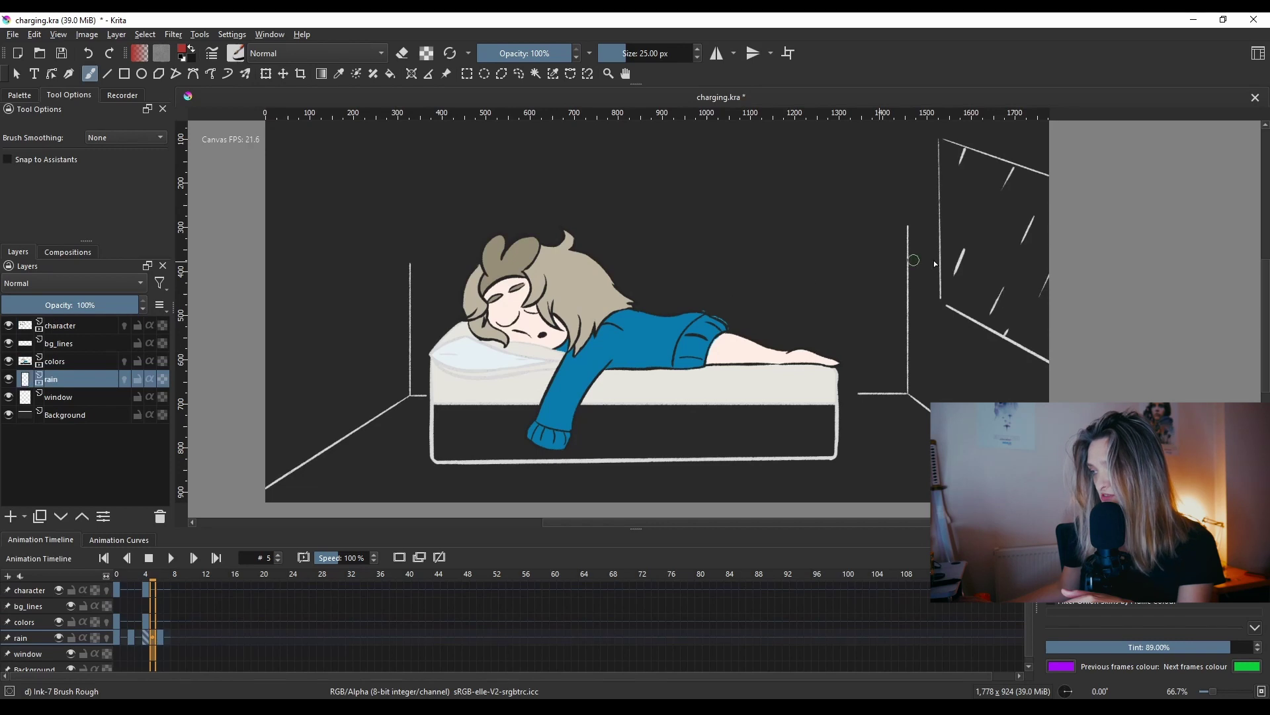
pyautogui.click(9, 399)
pyautogui.click(9, 398)
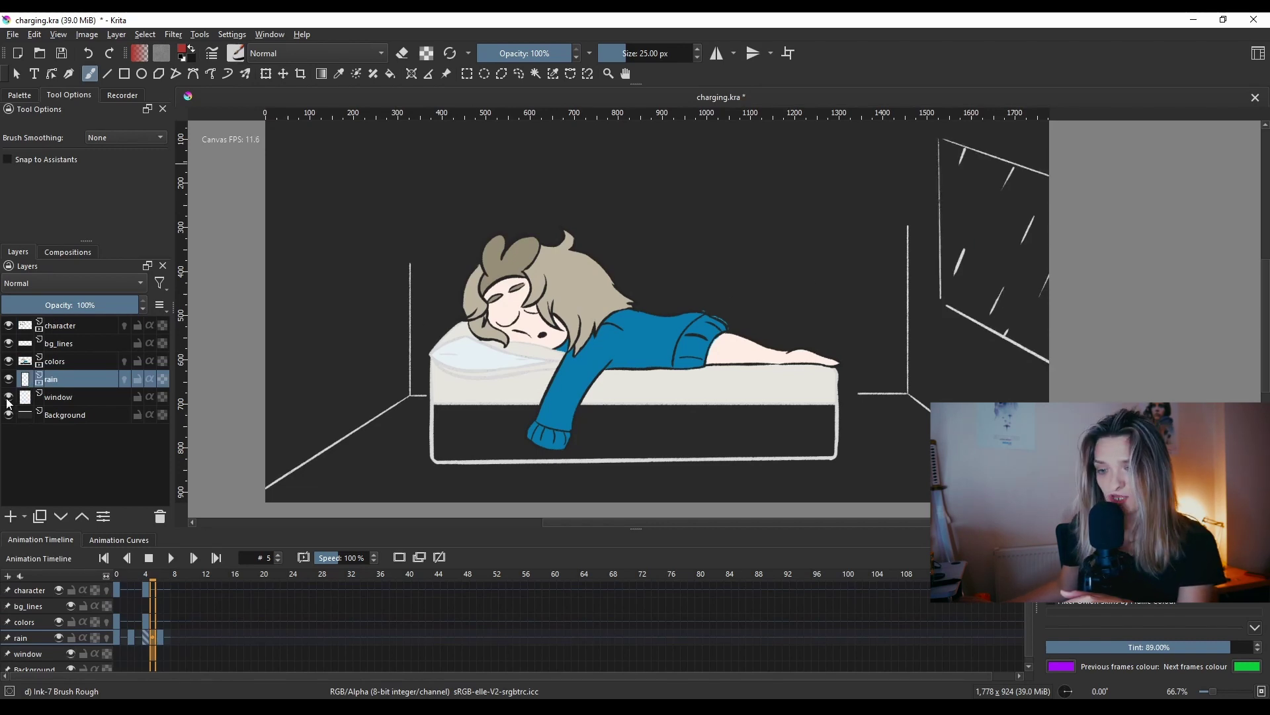
pyautogui.moveTo(624, 303); pyautogui.dragTo(559, 309)
pyautogui.scroll(-1, 568, 316)
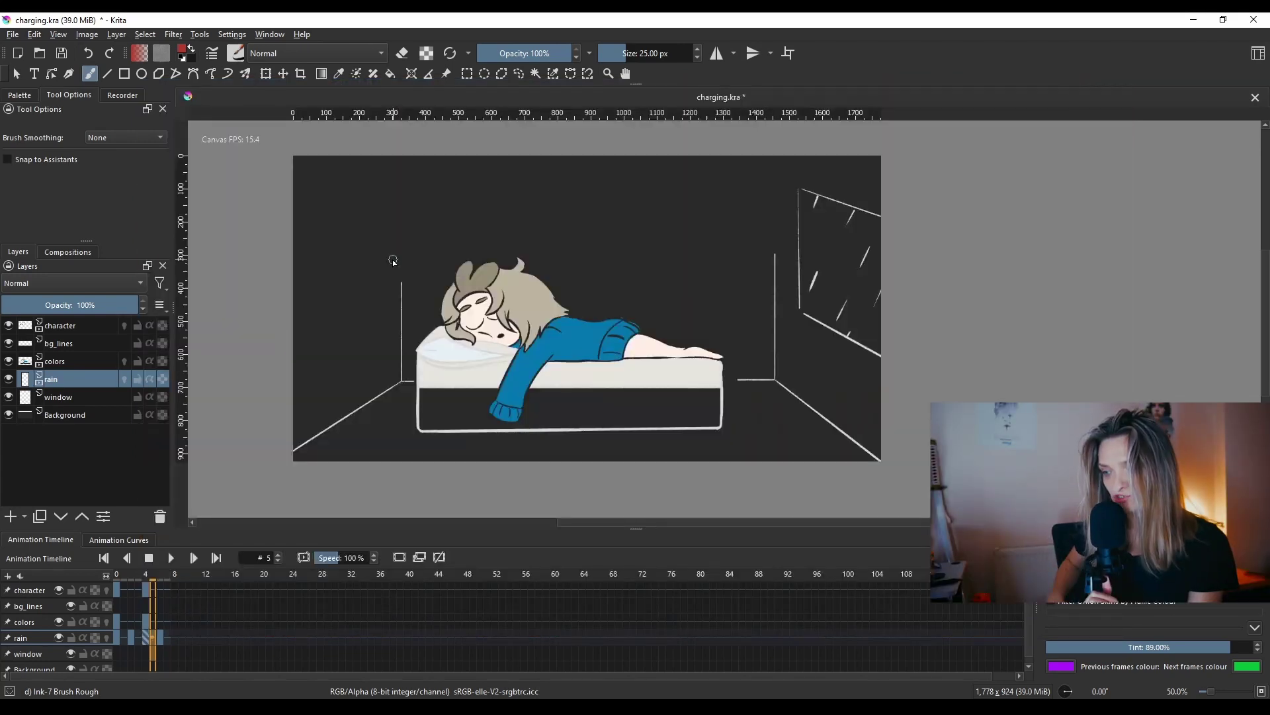
# Step: Select the character, bg_lines, colors, rain and window layers, excluding Background
pyautogui.click(94, 327)
pyautogui.click(92, 343)
pyautogui.click(90, 361)
pyautogui.click(86, 378)
pyautogui.click(84, 396)
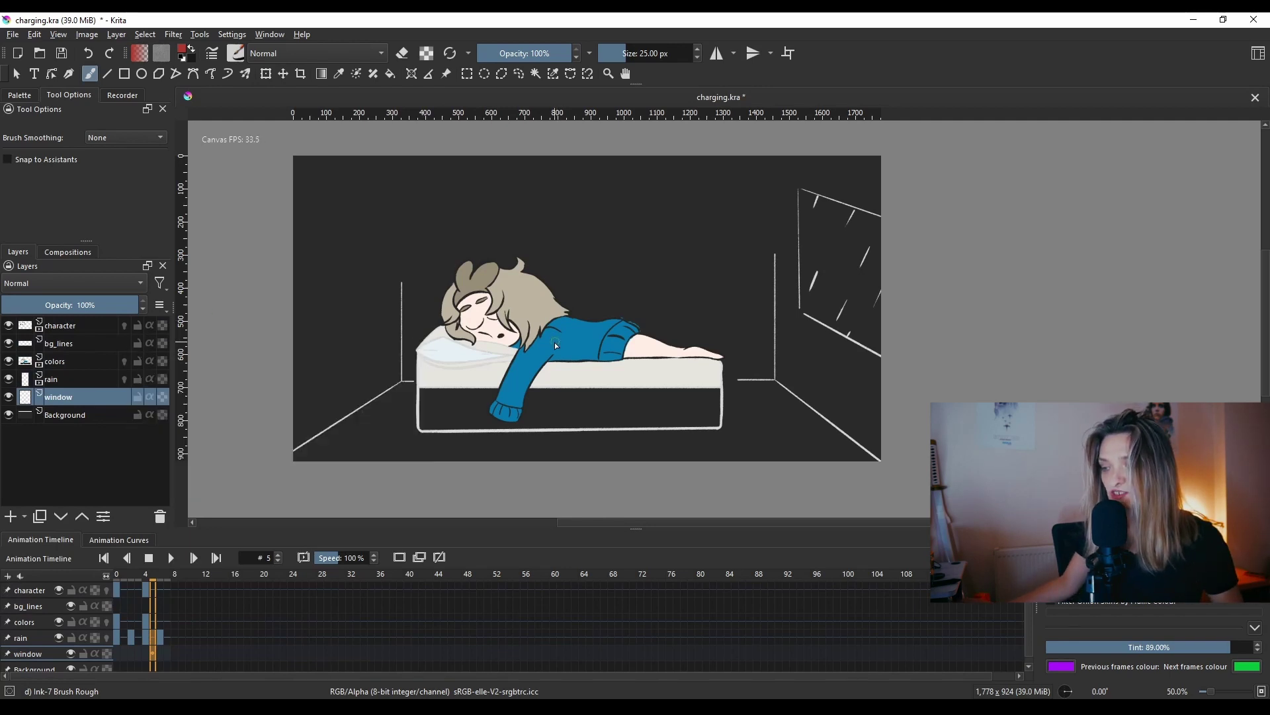
pyautogui.scroll(1, 553, 344)
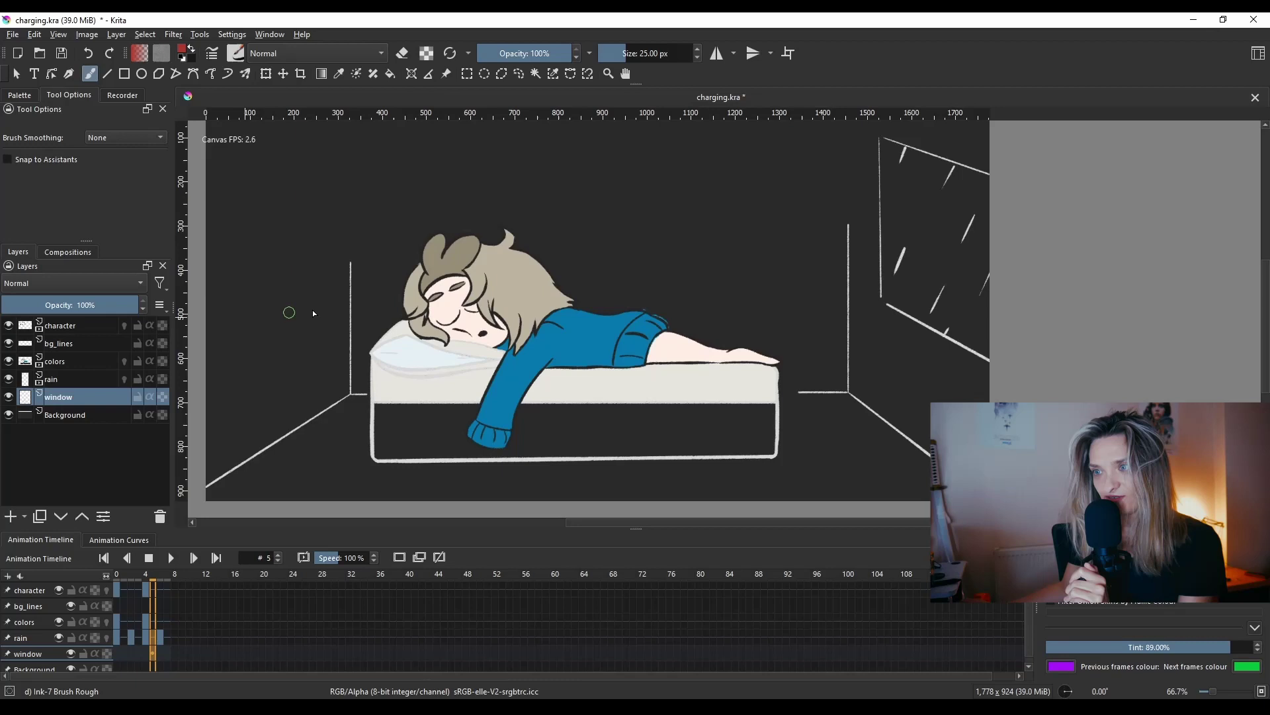
pyautogui.click(81, 324)
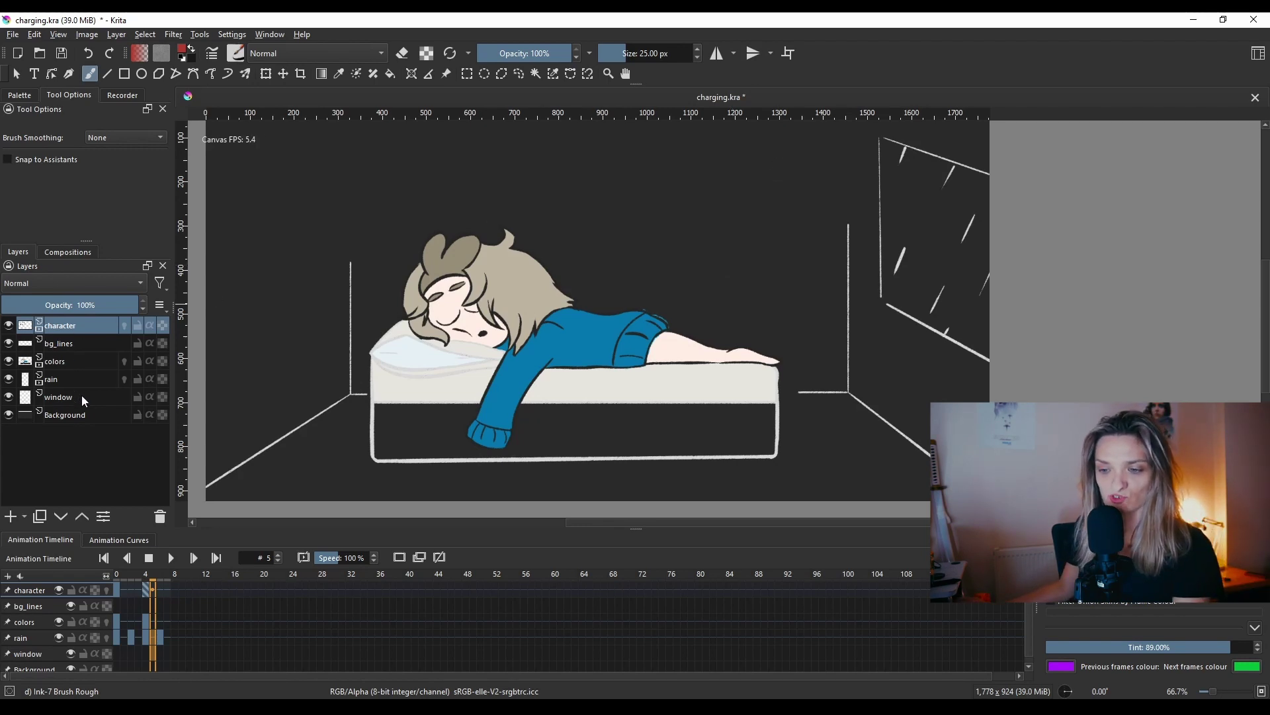
# Step: Extend the selection down to window and group the five layers with Ctrl+G
pyautogui.keyDown('shift'); pyautogui.click(101, 398); pyautogui.keyUp('shift')
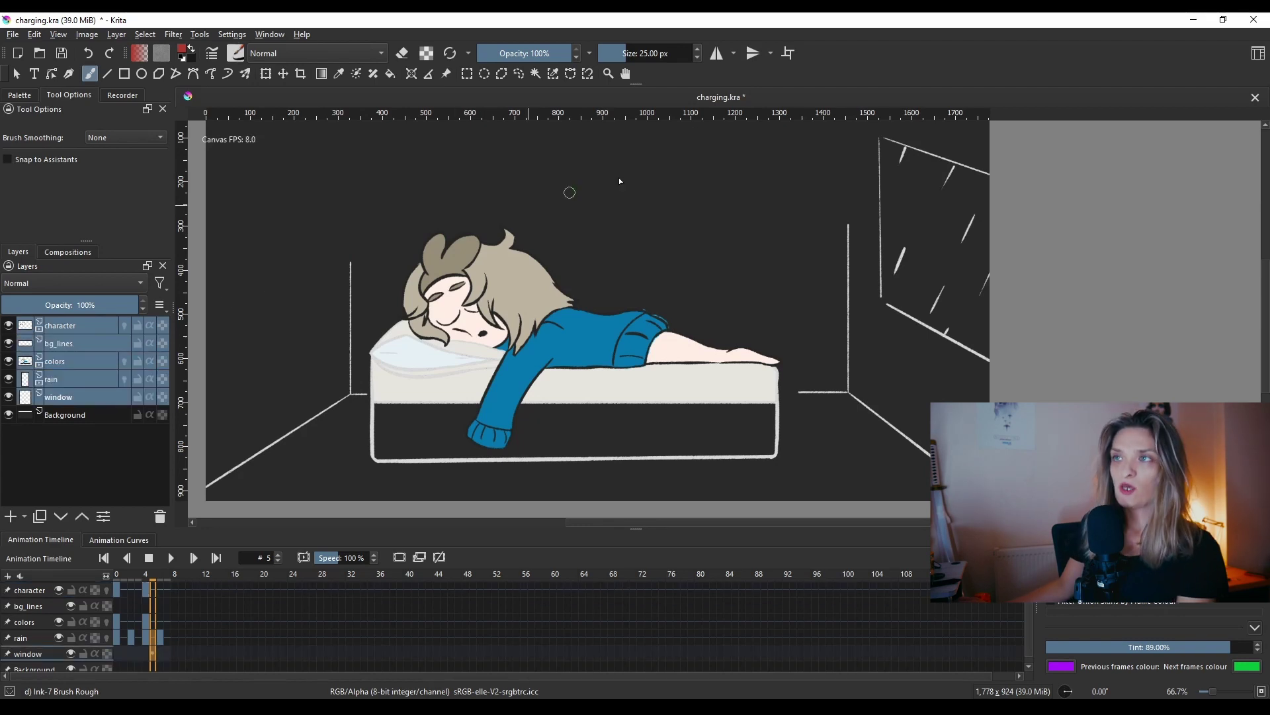
pyautogui.hotkey('ctrl', 'g')
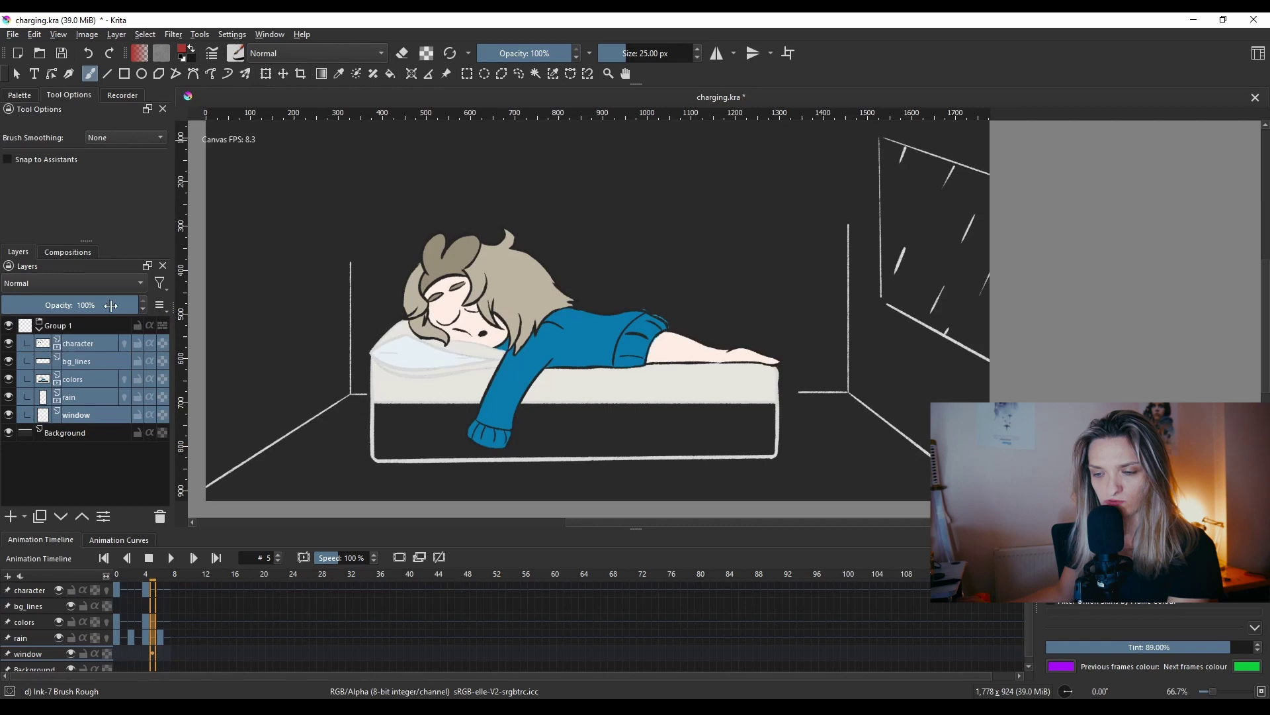
pyautogui.rightClick(87, 404)
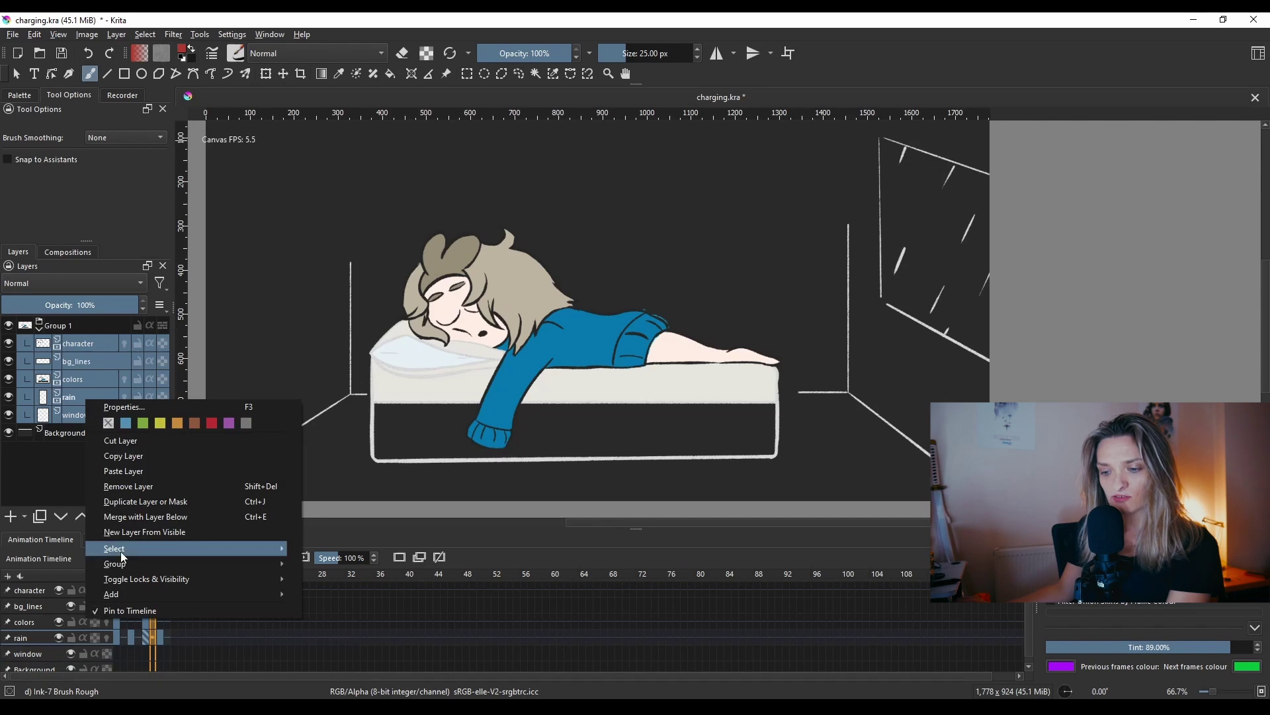
pyautogui.moveTo(120, 565)
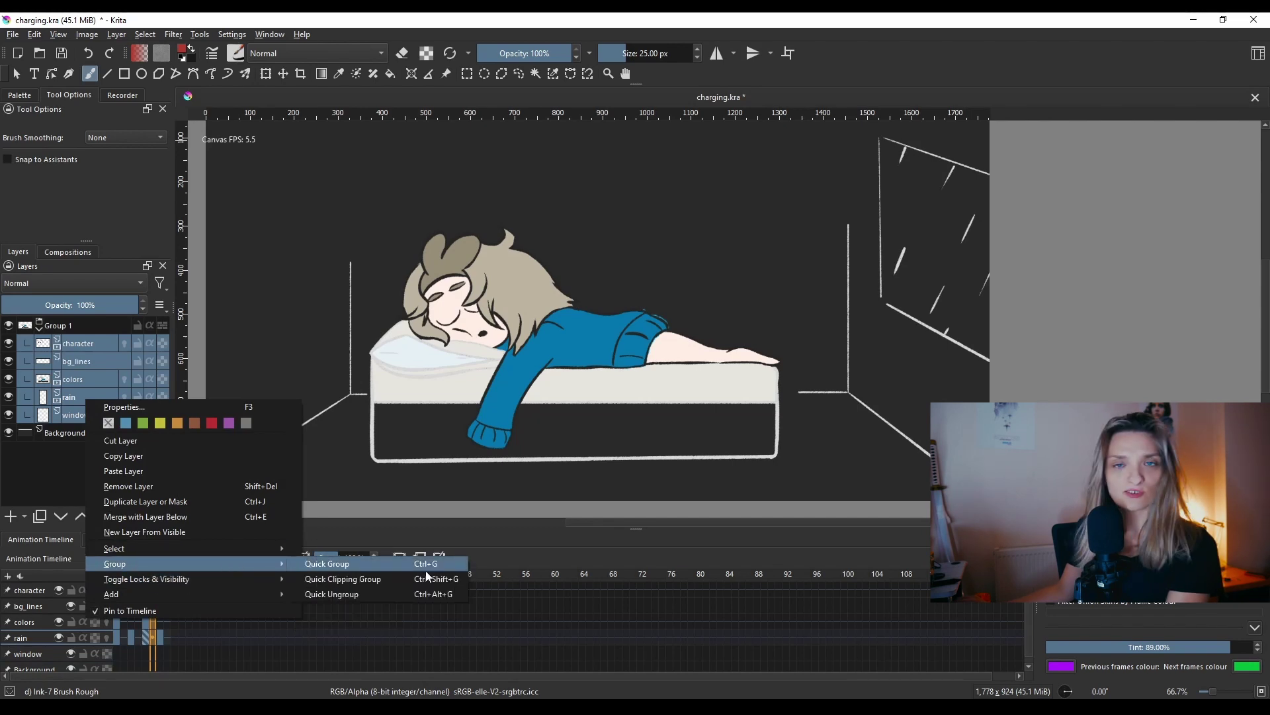
# Step: Quick-group the layers, collapse Group 1, and drag the grouped scene right and up
pyautogui.click(426, 568)
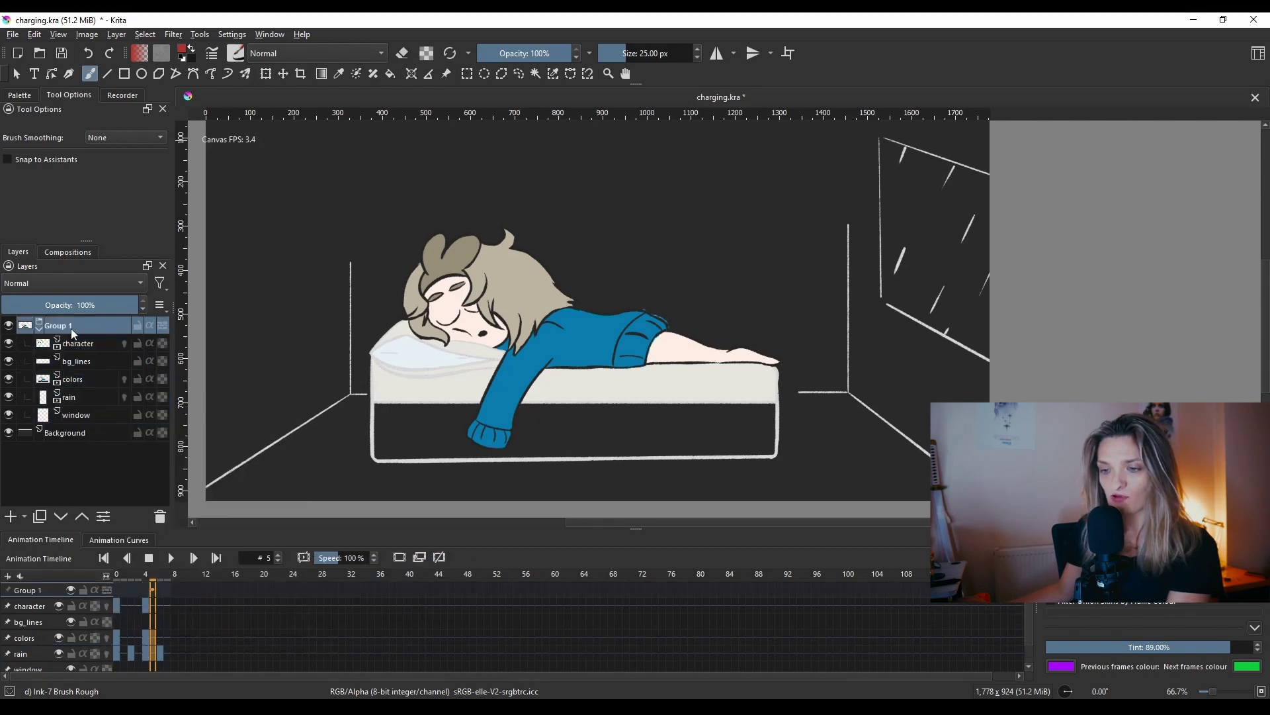
pyautogui.click(37, 328)
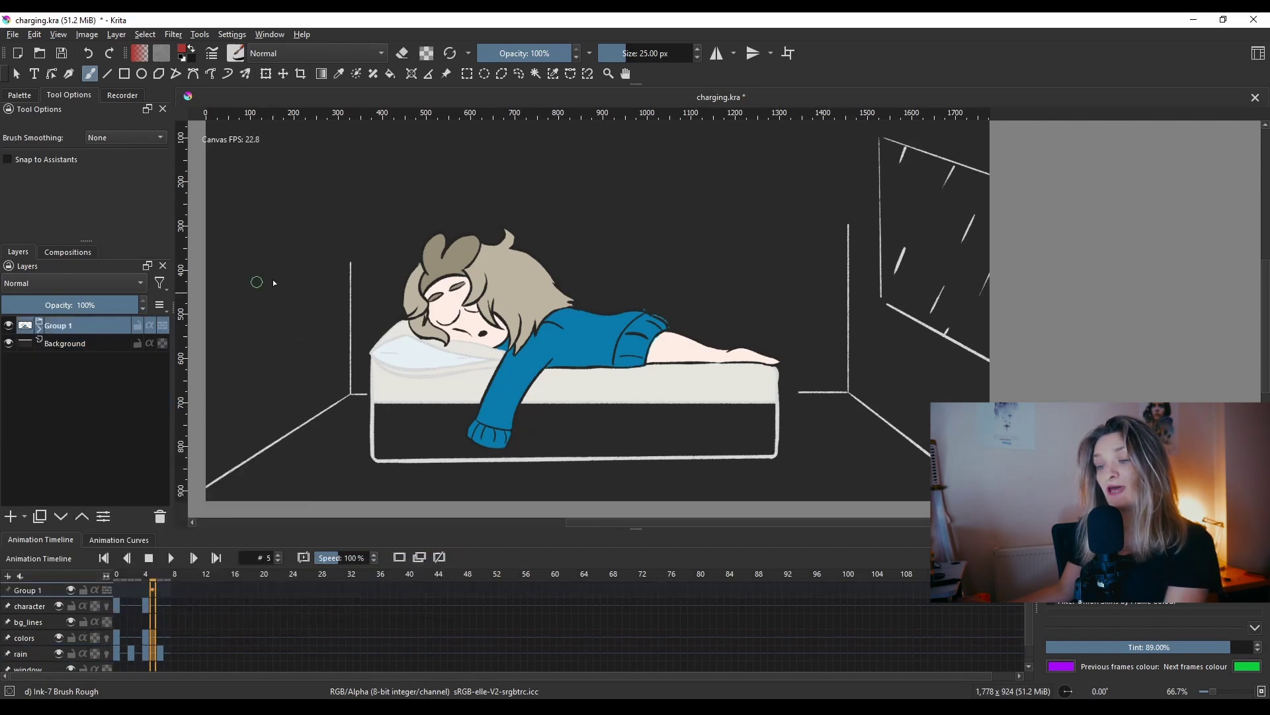
pyautogui.click(266, 73)
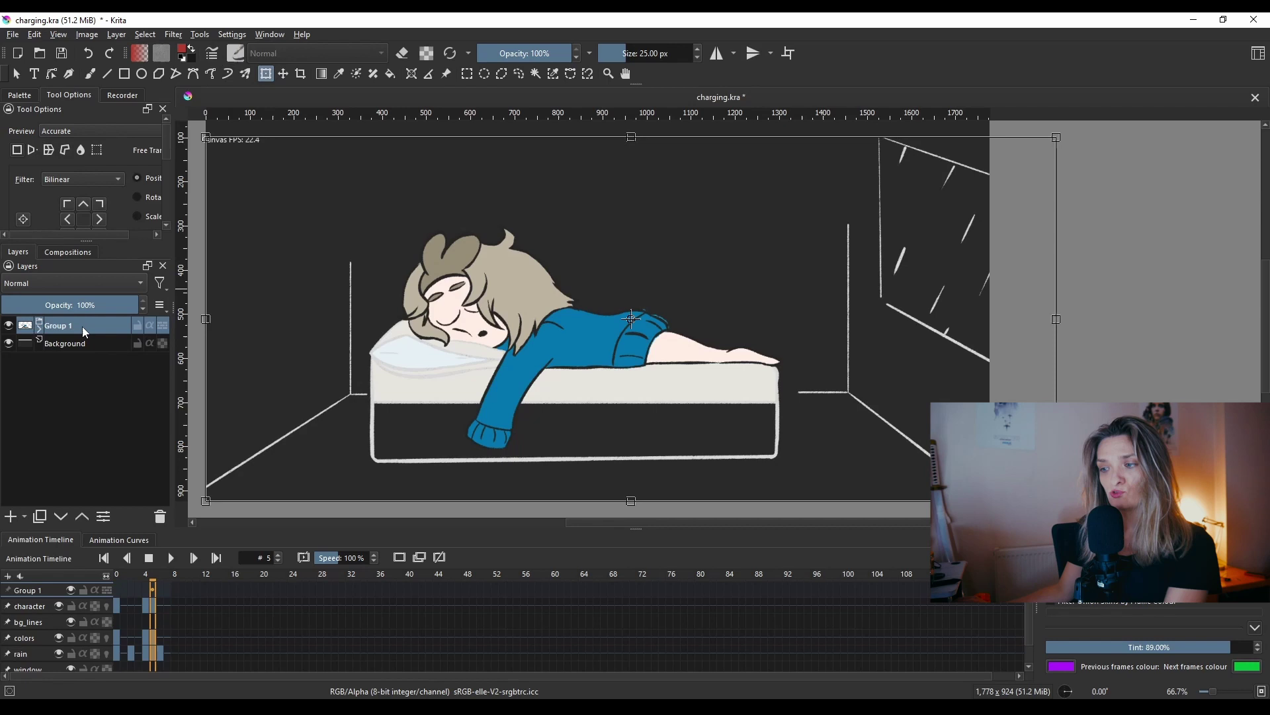
pyautogui.moveTo(615, 326); pyautogui.dragTo(798, 297)
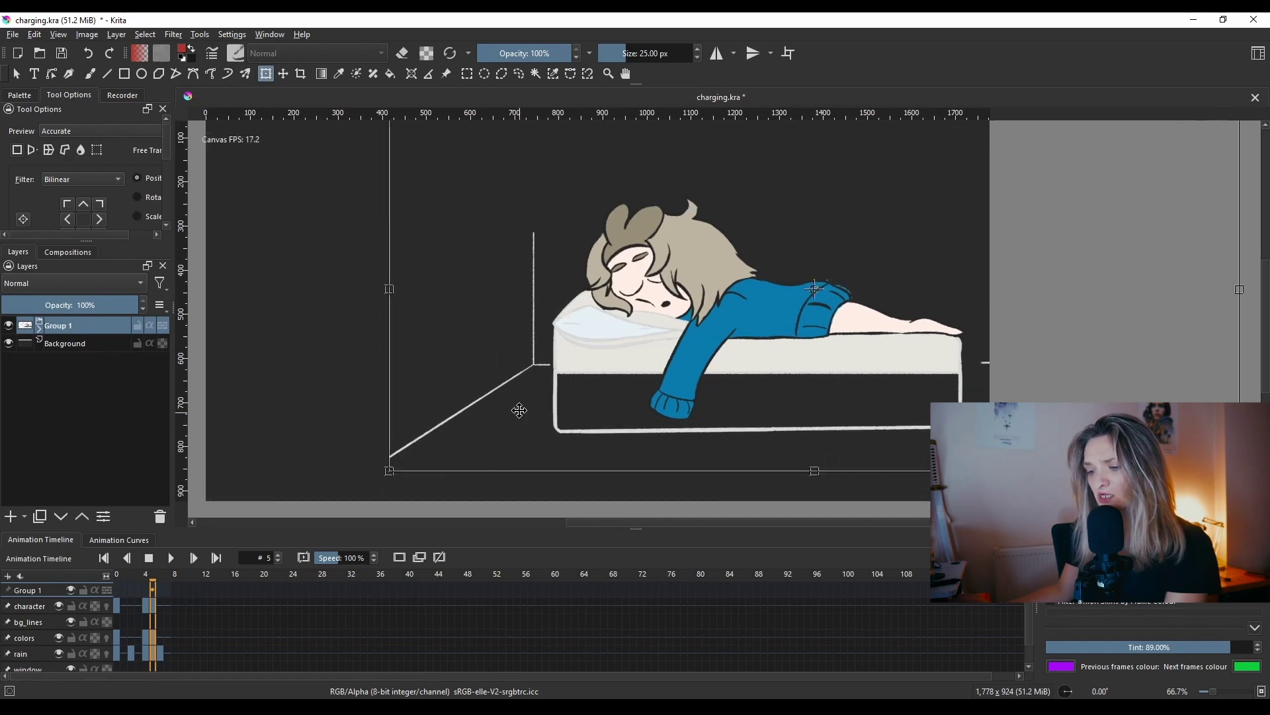
# Step: Scrub the timeline from frame 3 back to frame 5
pyautogui.click(133, 574)
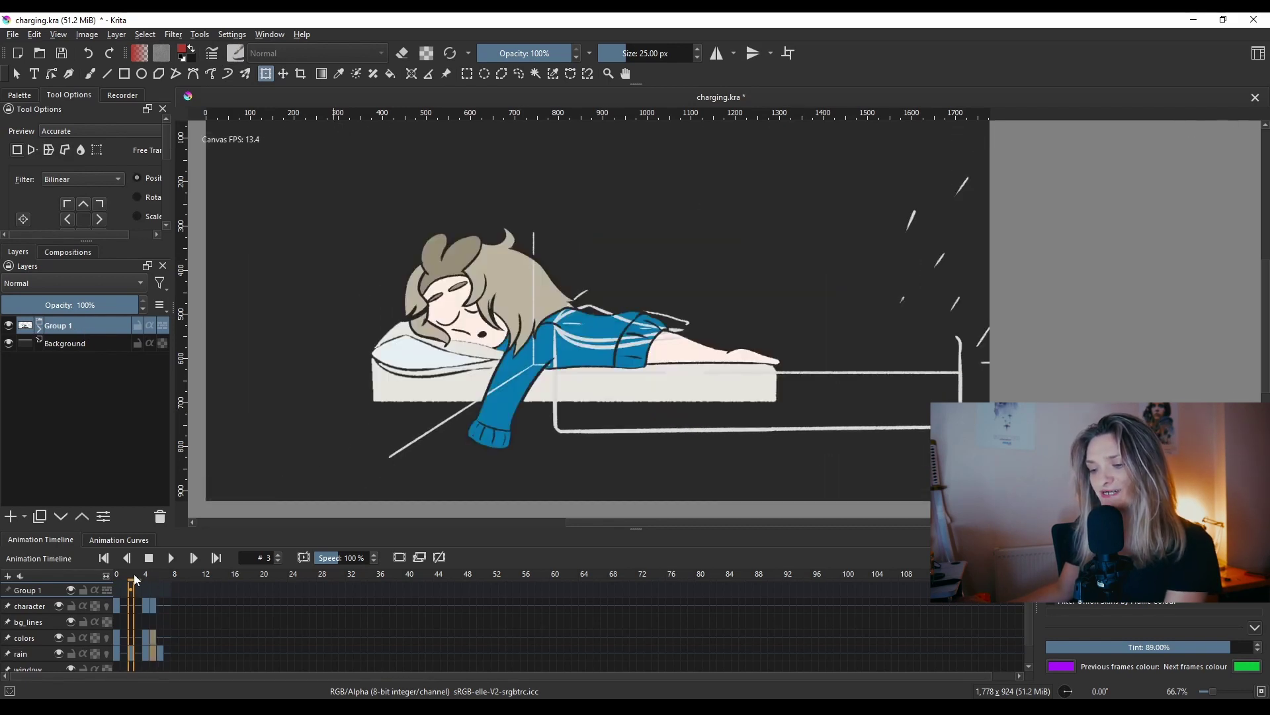
pyautogui.moveTo(134, 573)
pyautogui.mouseDown()
pyautogui.moveTo(152, 576)
pyautogui.moveTo(137, 581)
pyautogui.moveTo(147, 591)
pyautogui.mouseUp()
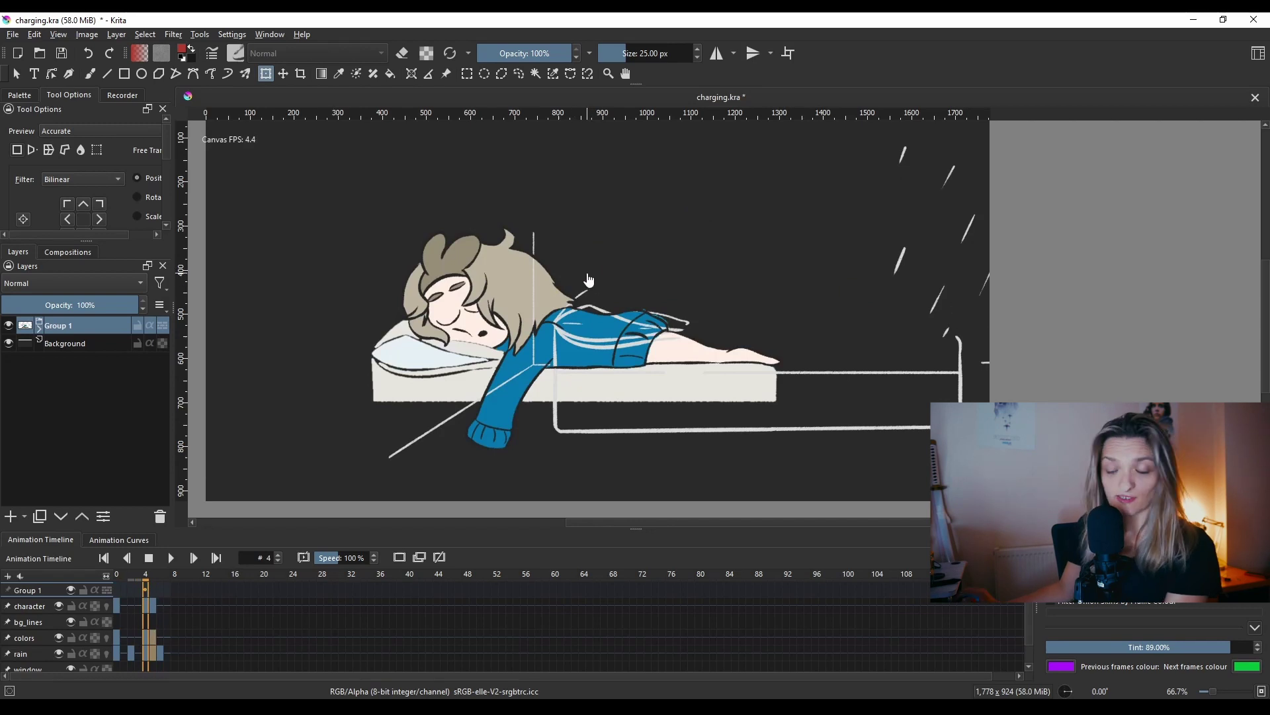
pyautogui.press('Right')
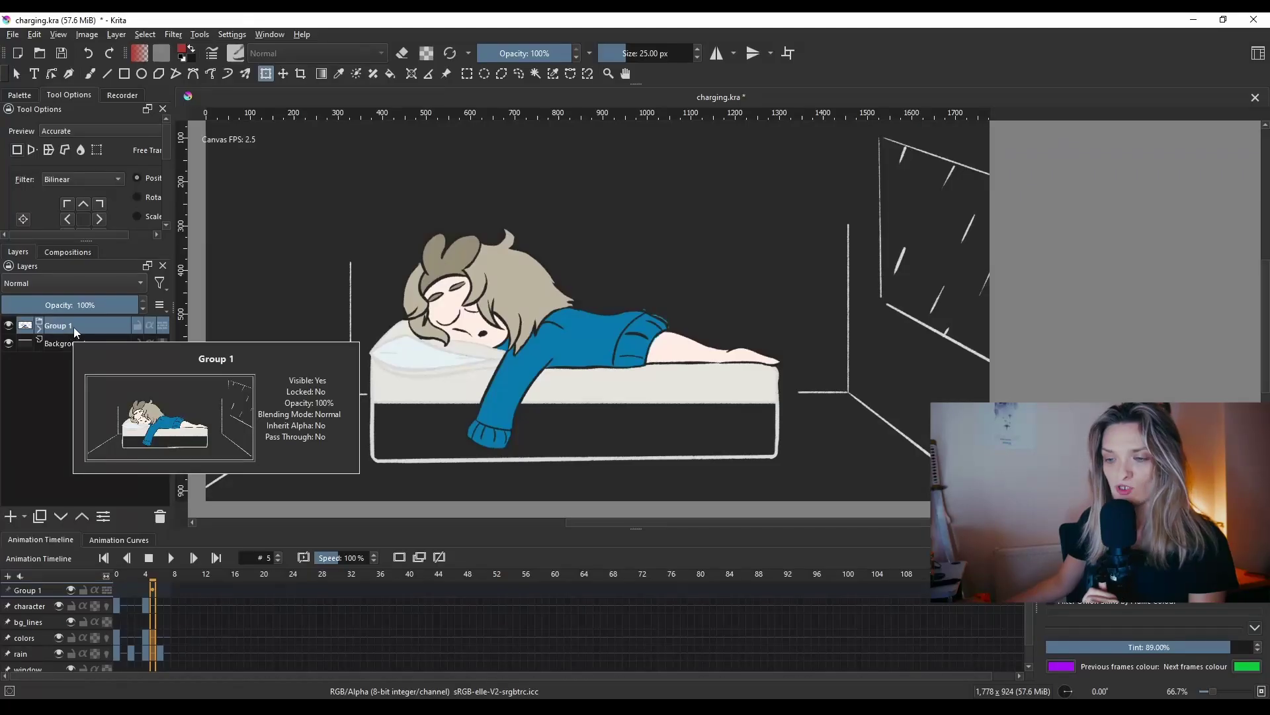
# Step: Add Transform Mask 1 to Group 1 through the layer's Add menu
pyautogui.rightClick(73, 326)
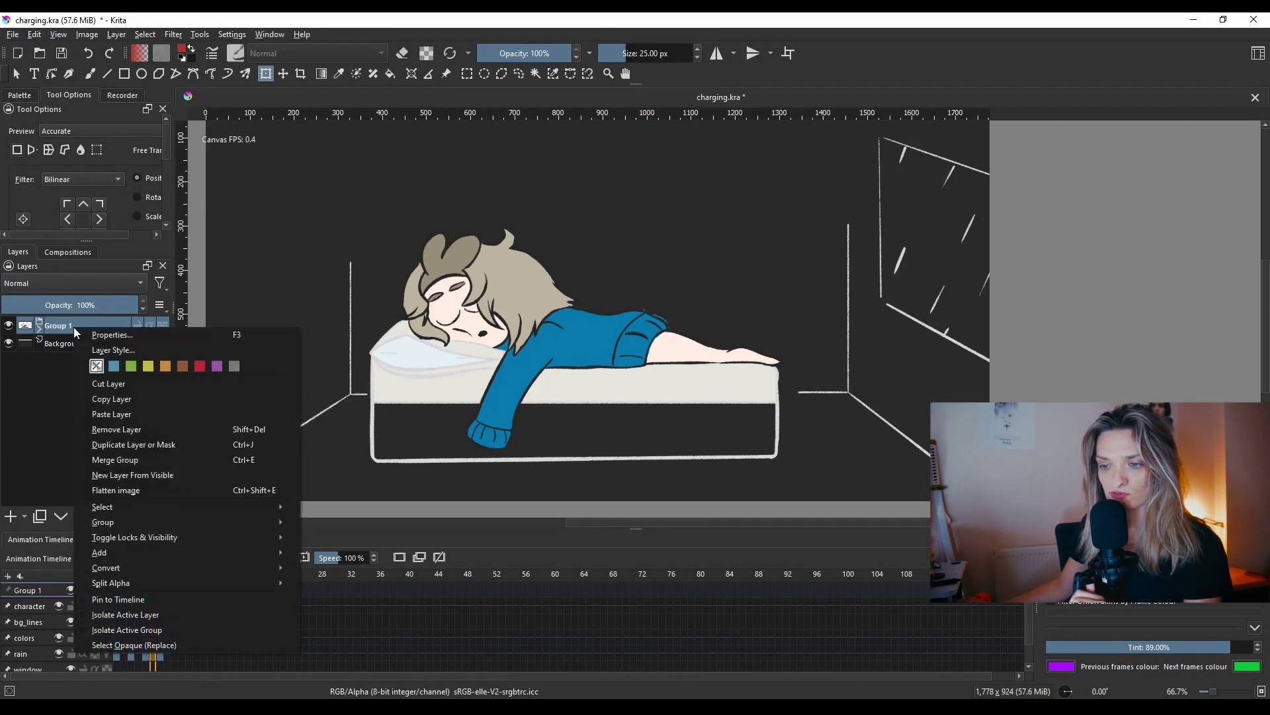
pyautogui.moveTo(201, 553)
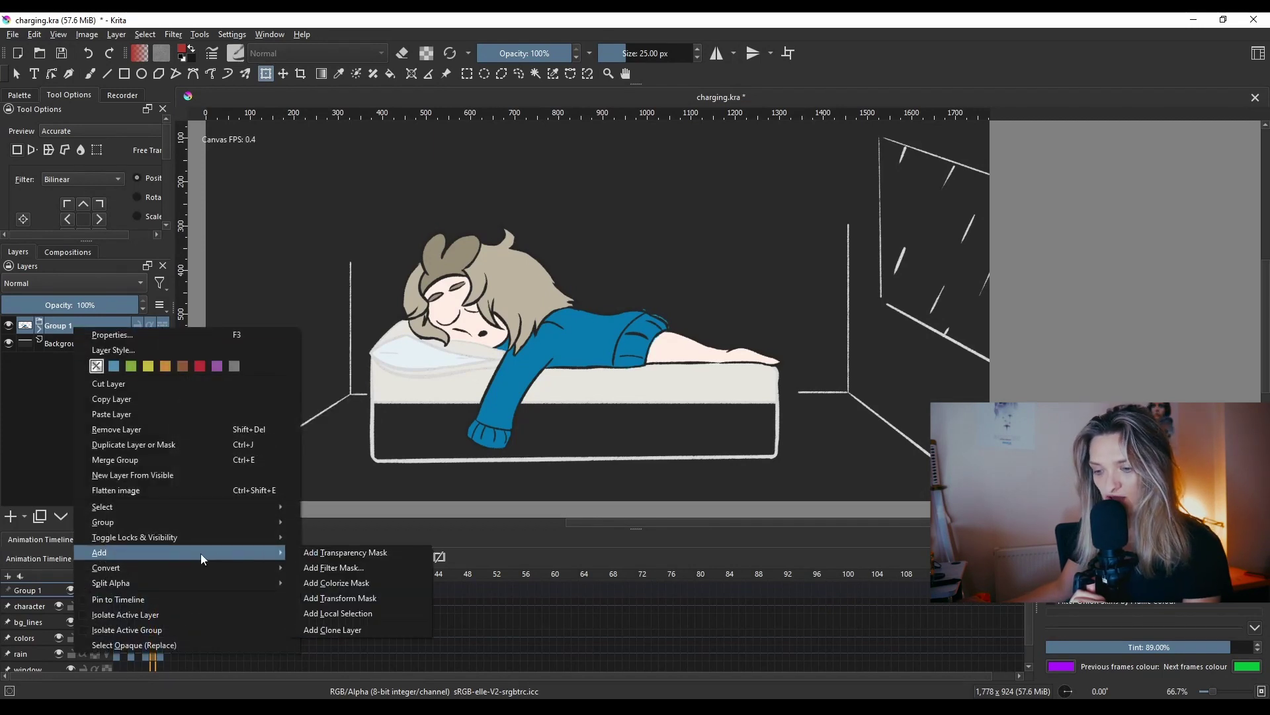
pyautogui.click(357, 599)
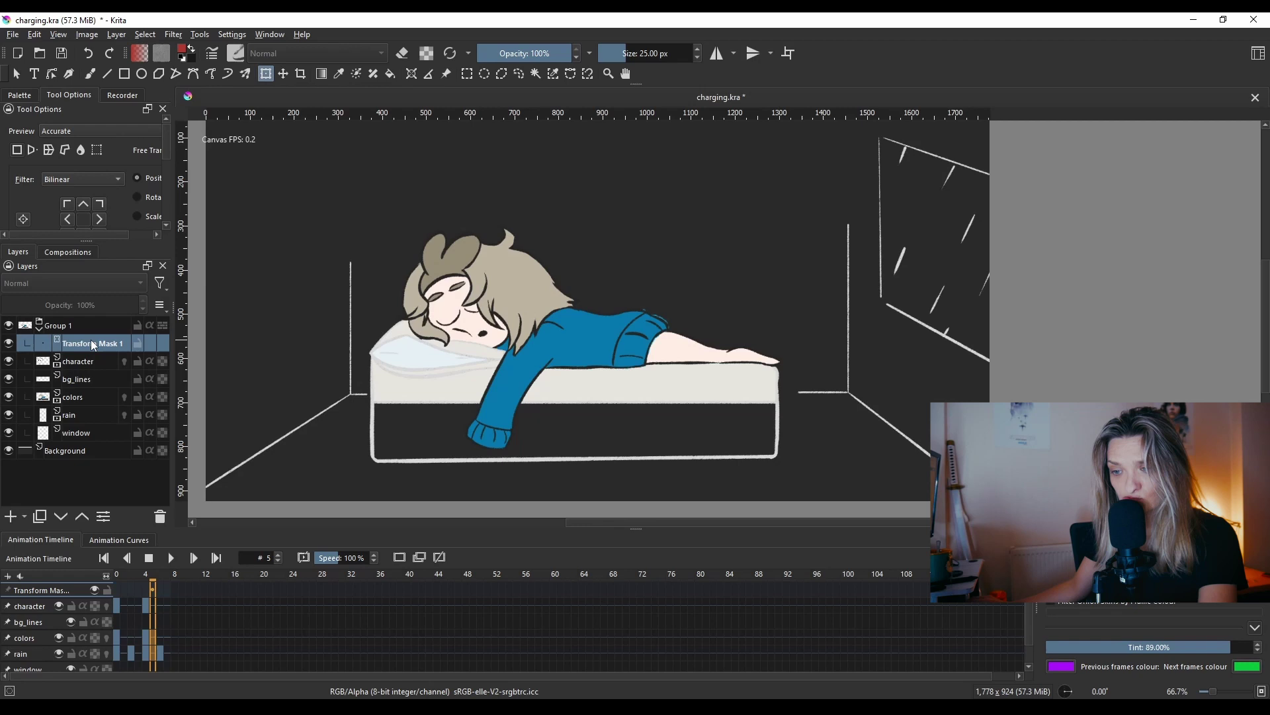
# Step: Drag the bedroom scene to the right and scrub the timeline to frame 4
pyautogui.moveTo(463, 299); pyautogui.dragTo(626, 291)
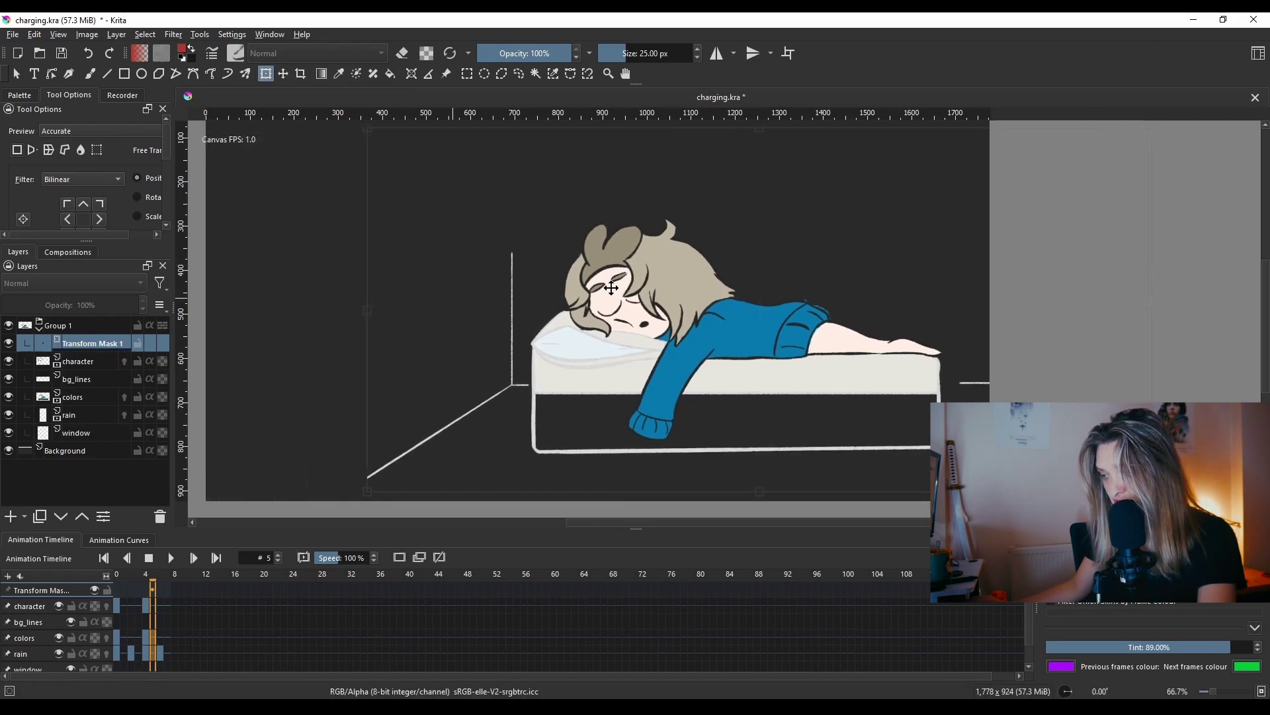
pyautogui.click(141, 581)
pyautogui.moveTo(143, 581)
pyautogui.mouseDown()
pyautogui.moveTo(171, 579)
pyautogui.moveTo(106, 583)
pyautogui.moveTo(153, 586)
pyautogui.moveTo(137, 585)
pyautogui.mouseUp()
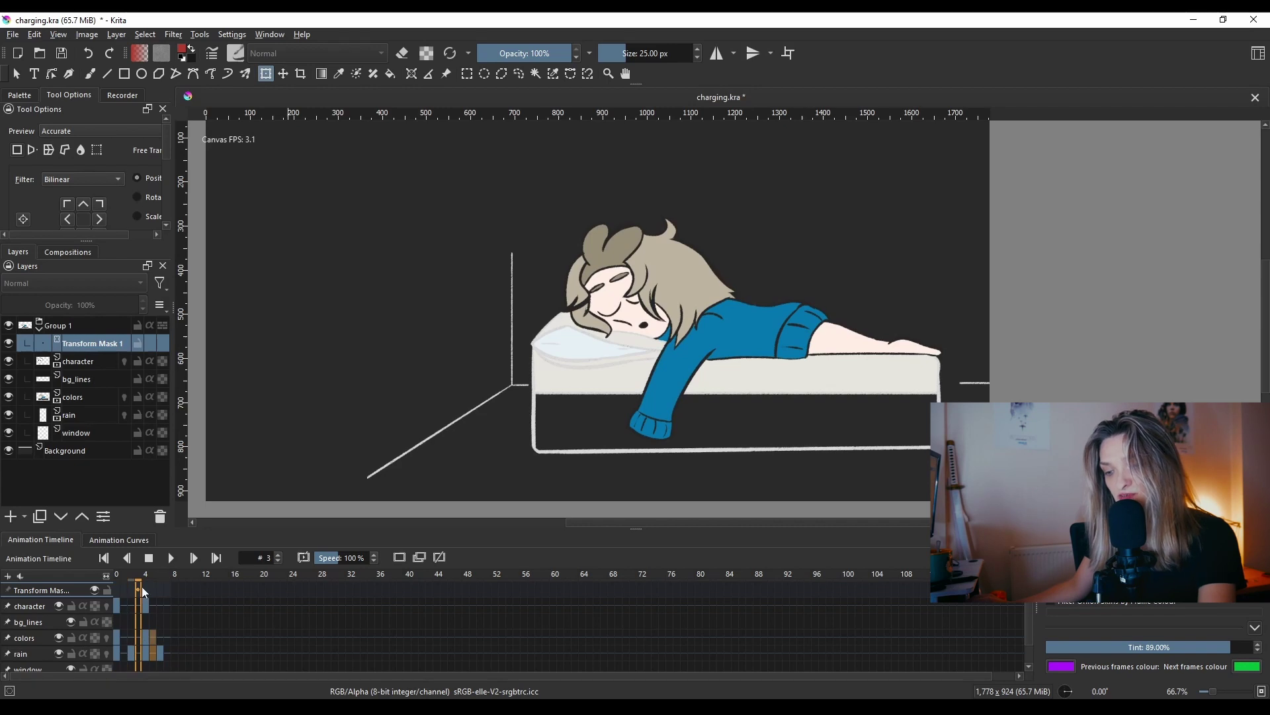
pyautogui.click(143, 583)
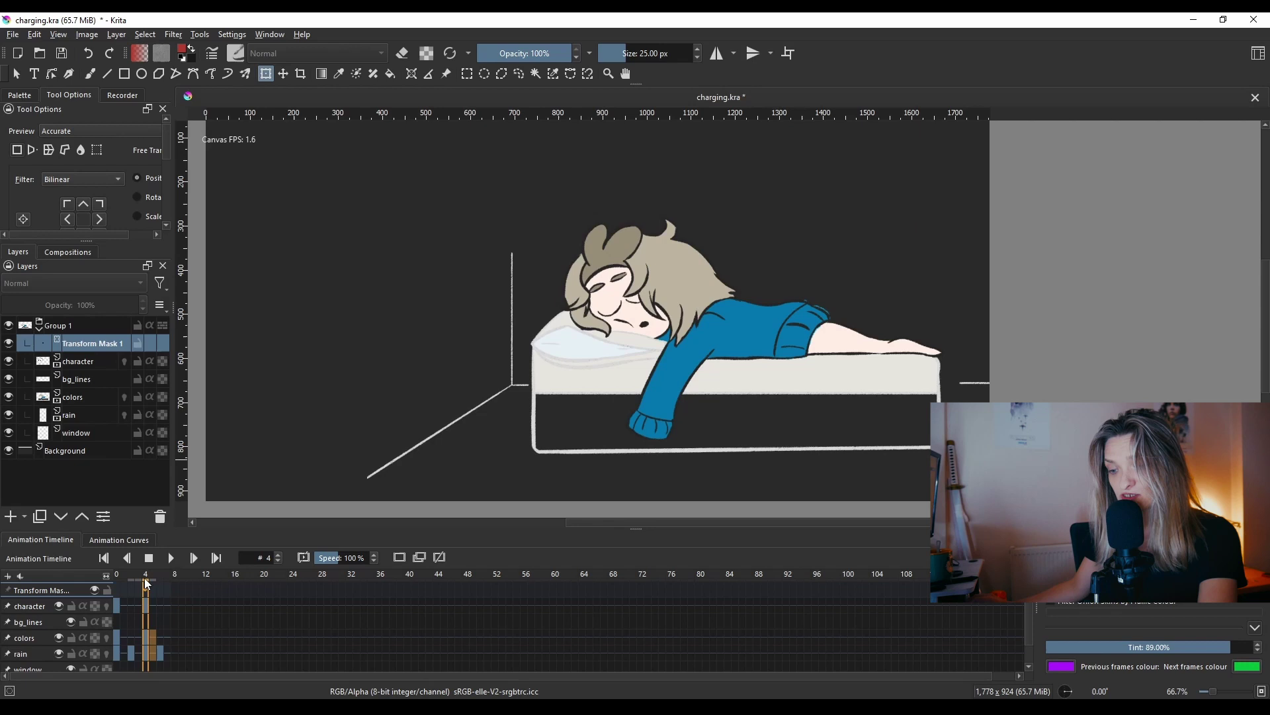
# Step: Scrub between frames 2 and 7, check clip end and frame rate, then return to frame 0
pyautogui.moveTo(144, 584); pyautogui.dragTo(139, 584)
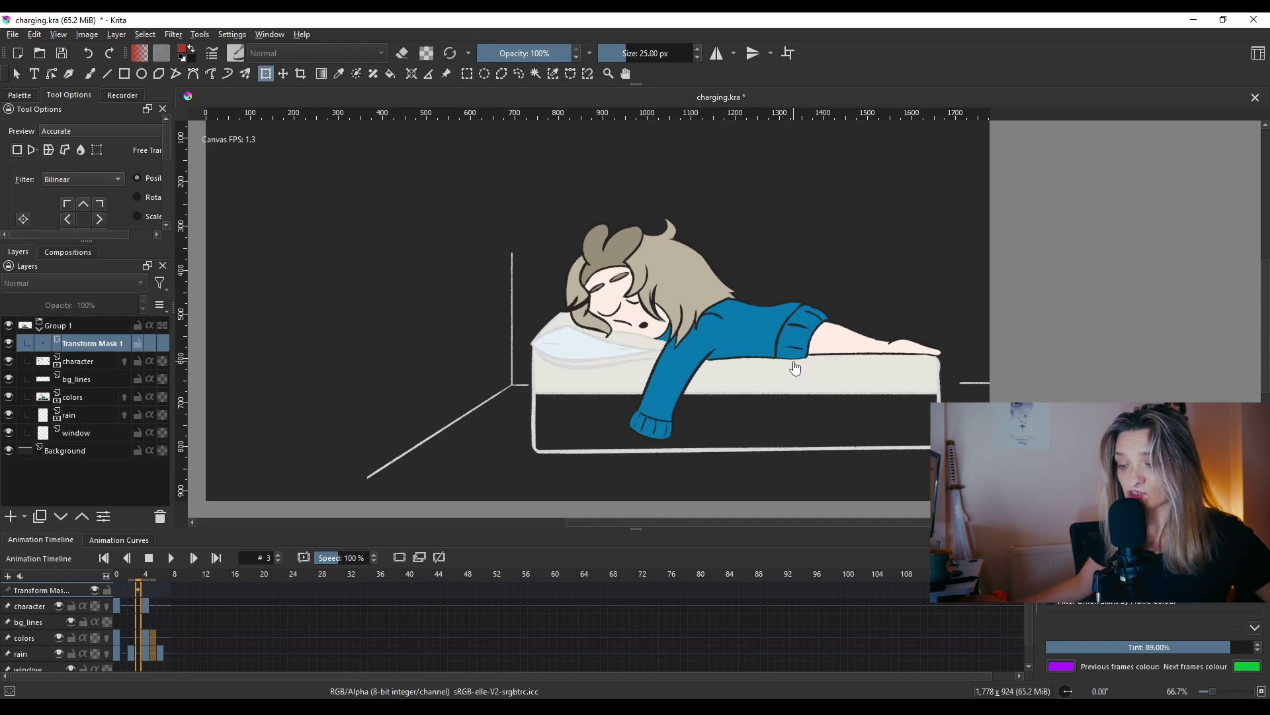
pyautogui.click(169, 594)
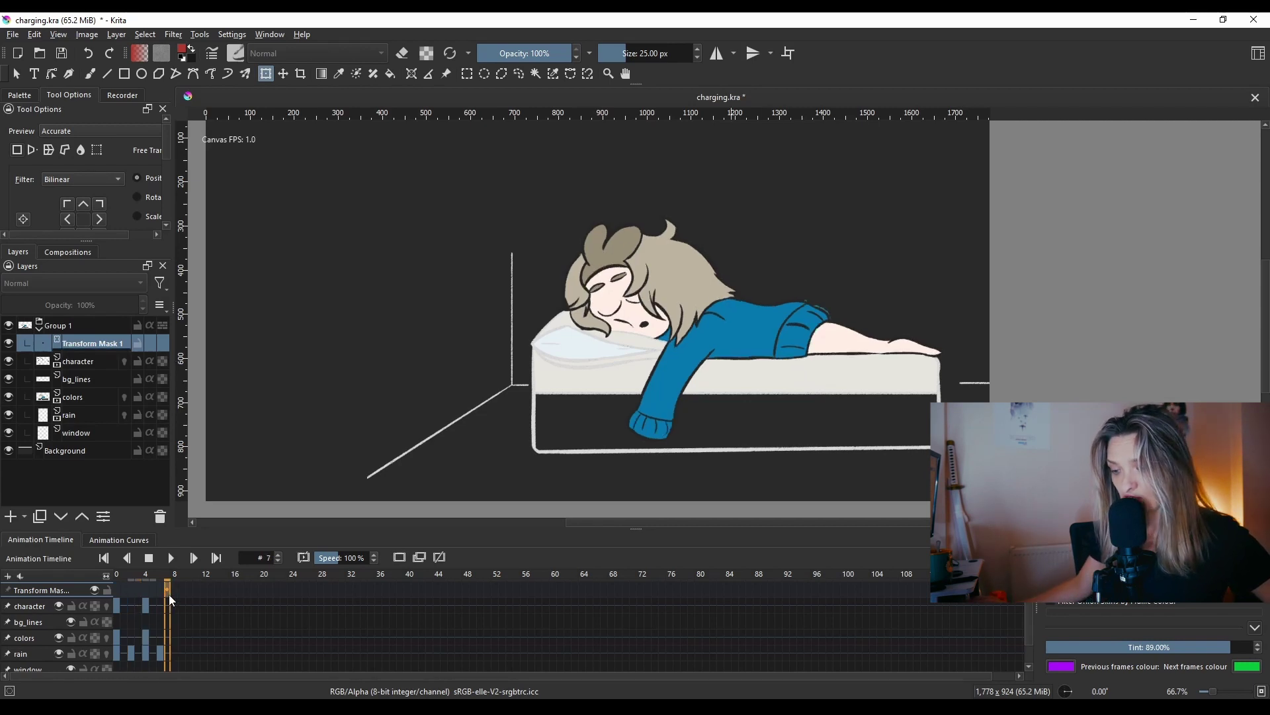
pyautogui.click(959, 558)
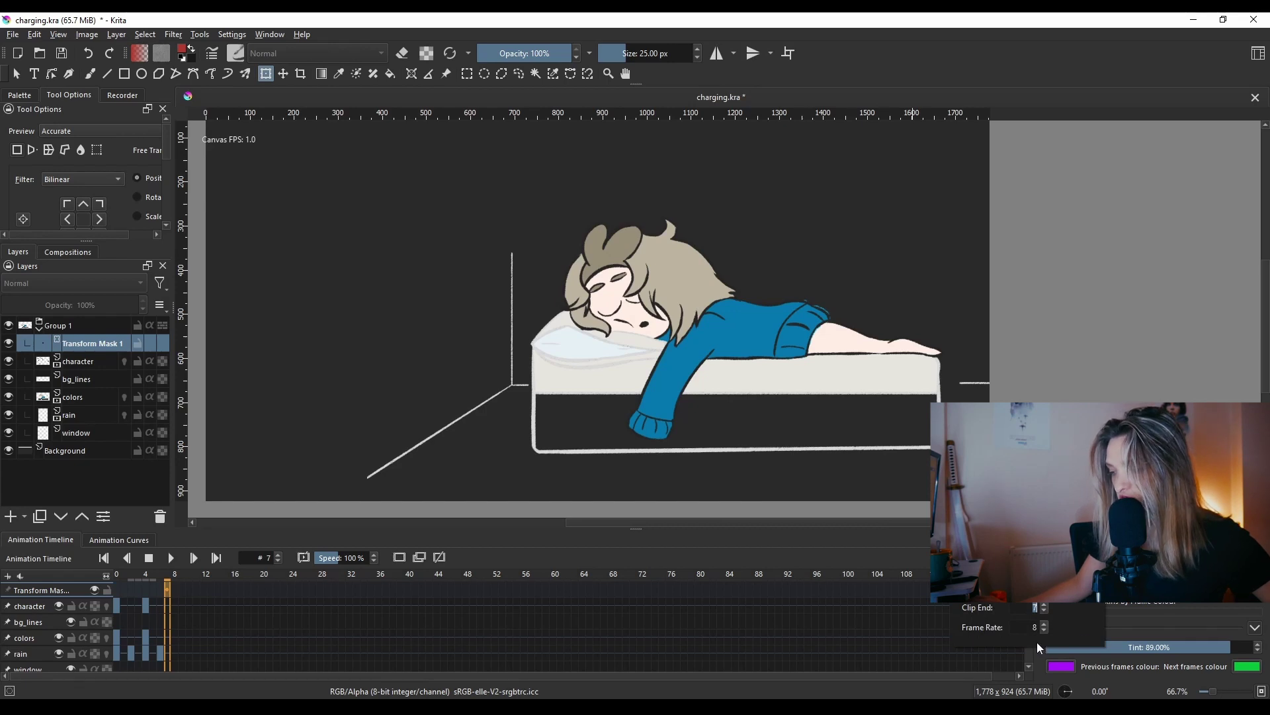
pyautogui.click(116, 587)
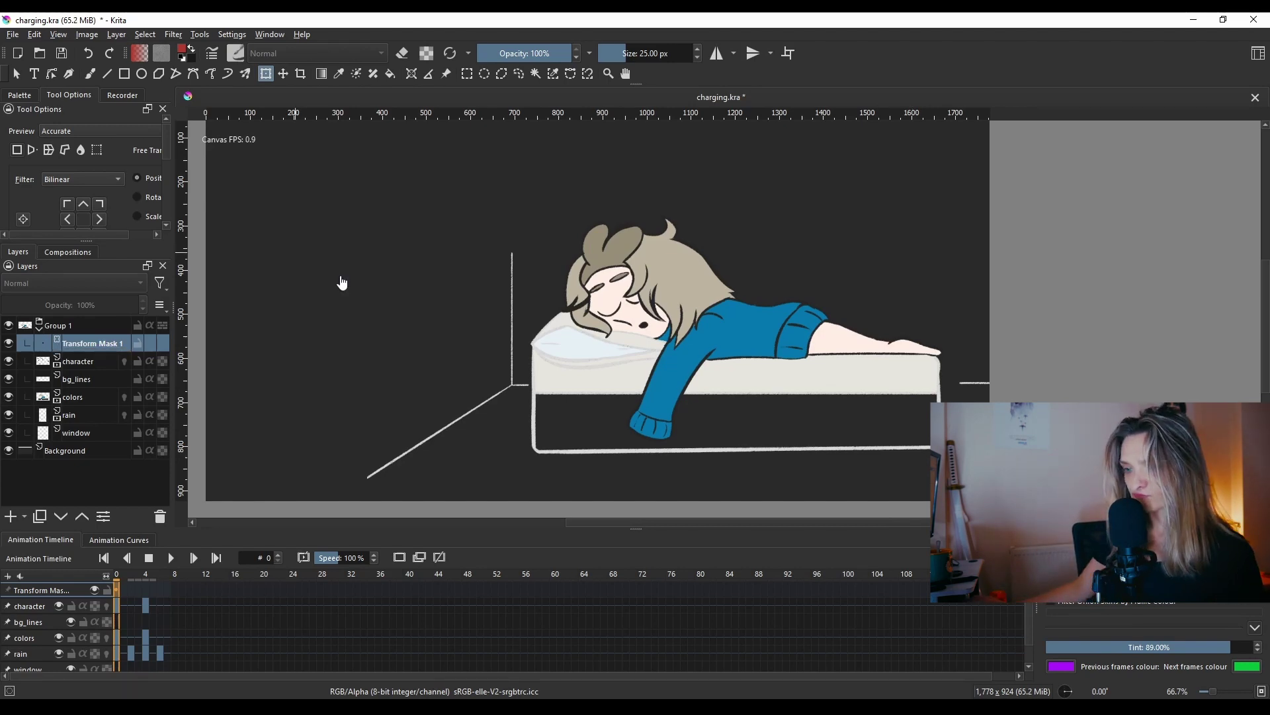
# Step: Undo the scene's rightward move and show the Animation Curves docker for Transform Mask 1
pyautogui.click(405, 324)
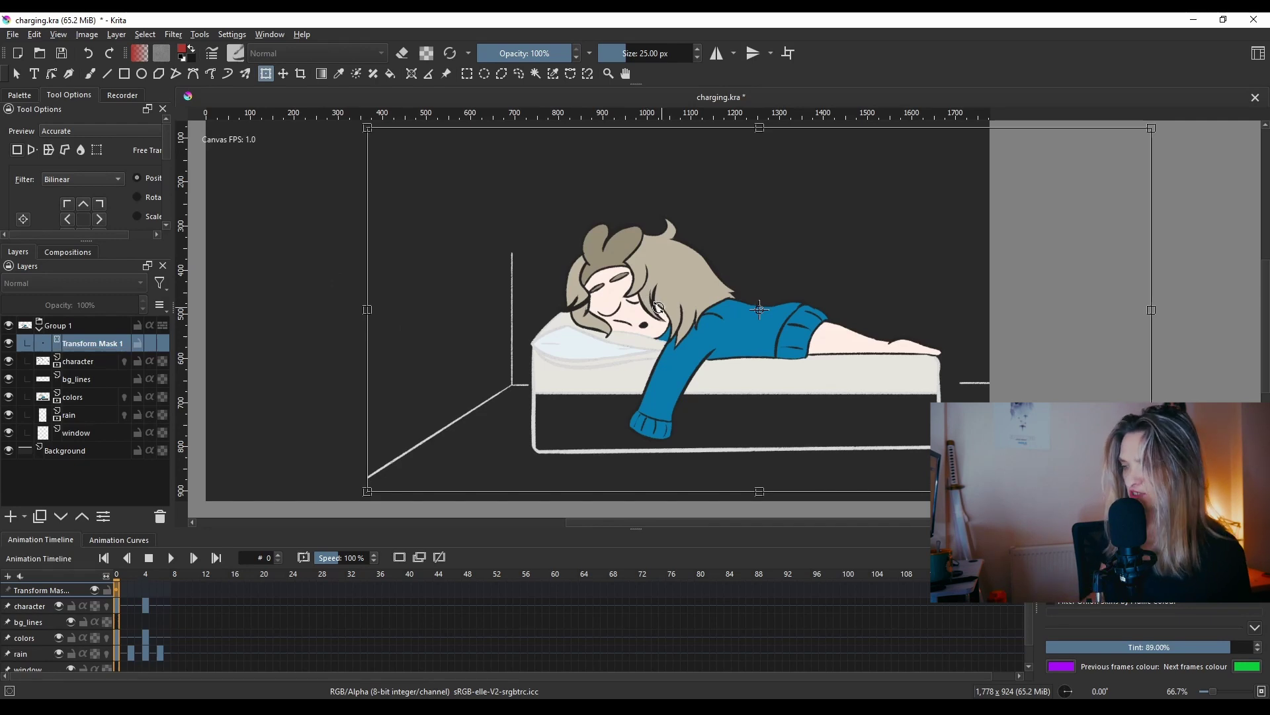
pyautogui.press('space')
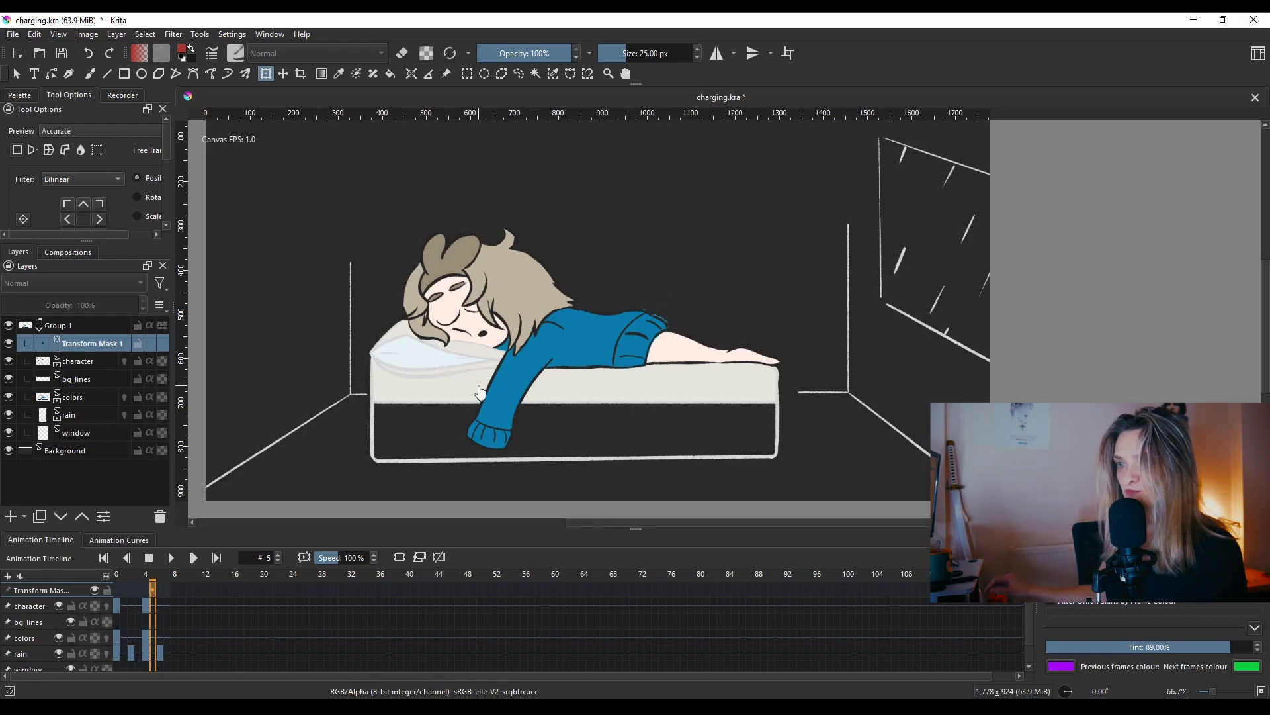
pyautogui.click(120, 539)
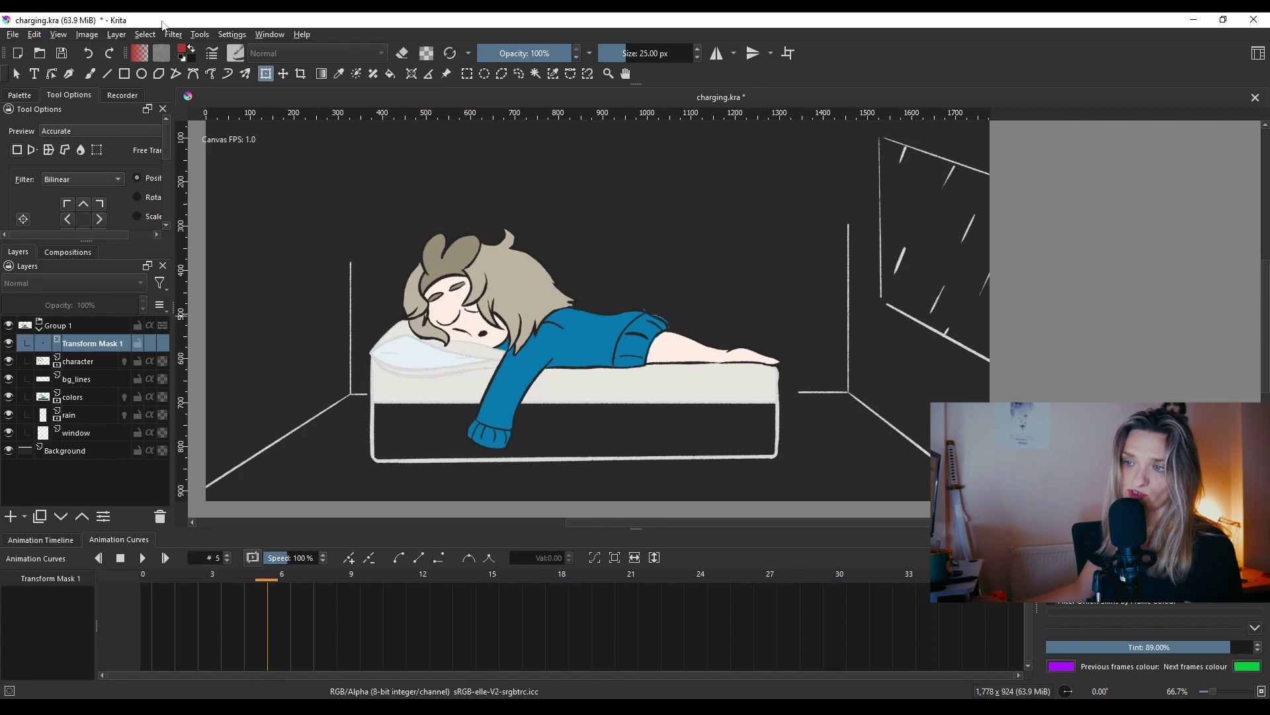
pyautogui.click(232, 35)
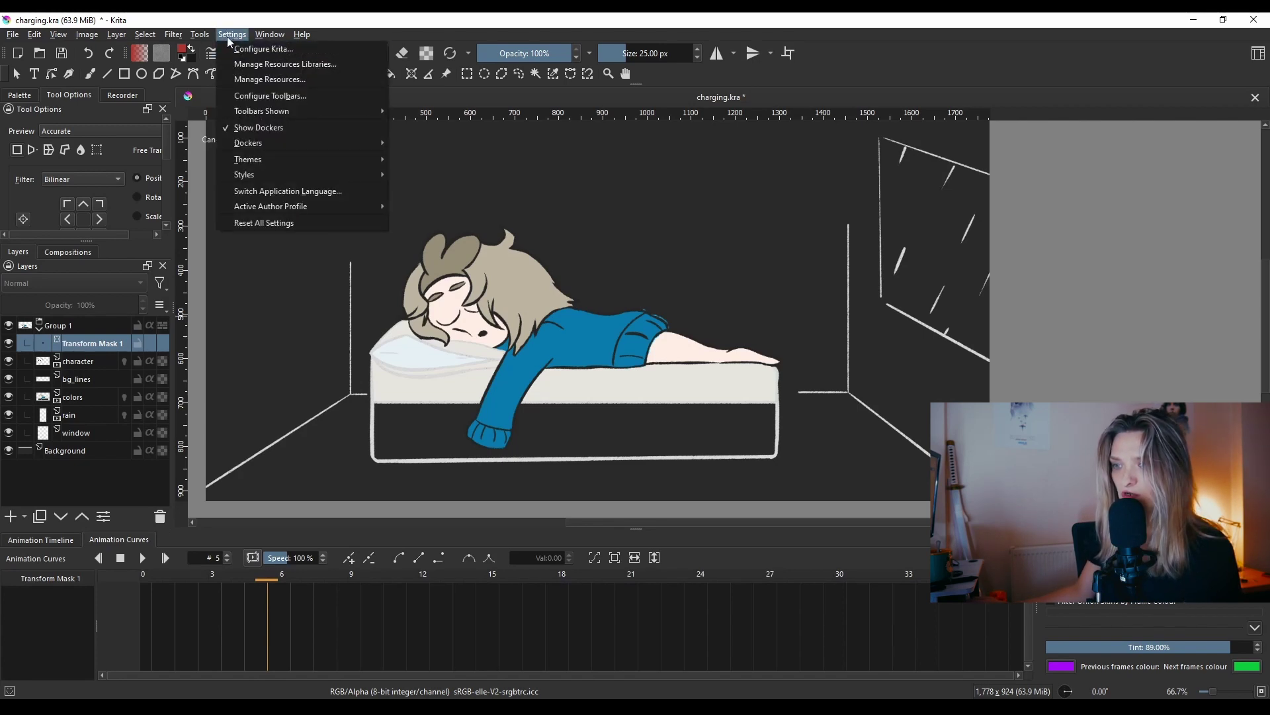
pyautogui.moveTo(275, 141)
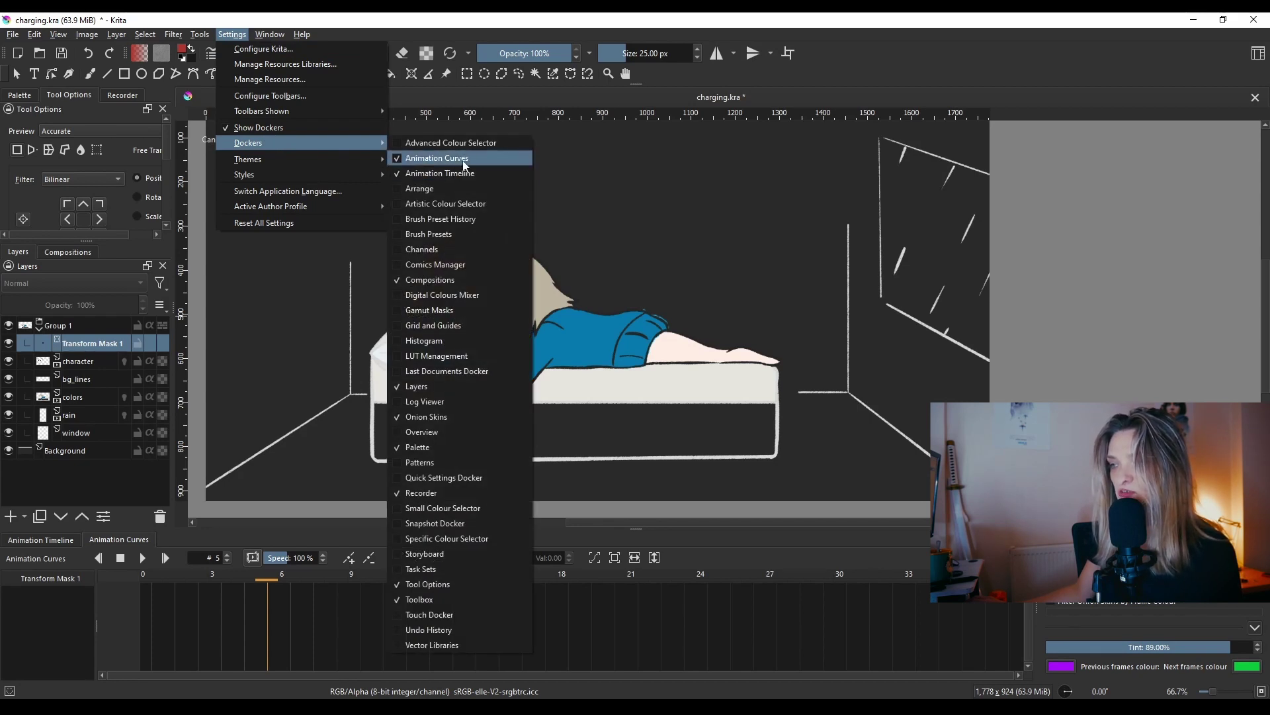
pyautogui.click(674, 89)
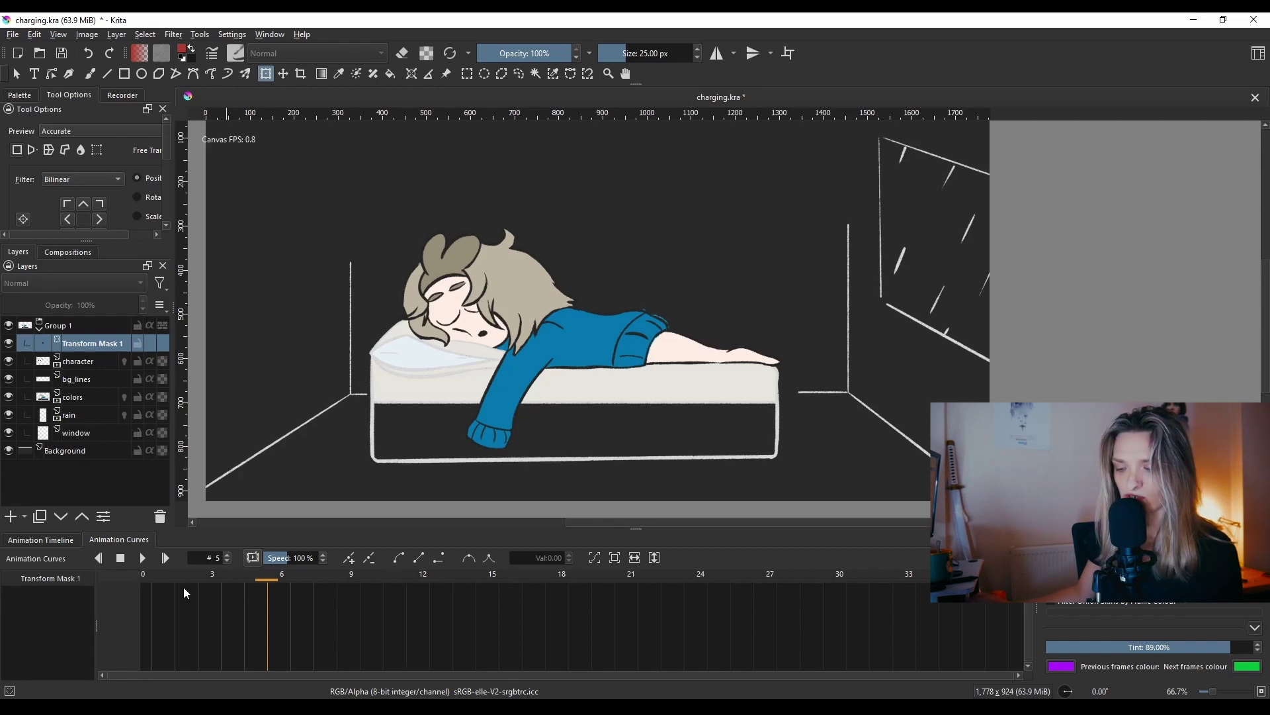
# Step: Add Transform Mask 1 keyframes at frames 0 and 5, then drag the scene off-canvas right at frame 5
pyautogui.click(149, 580)
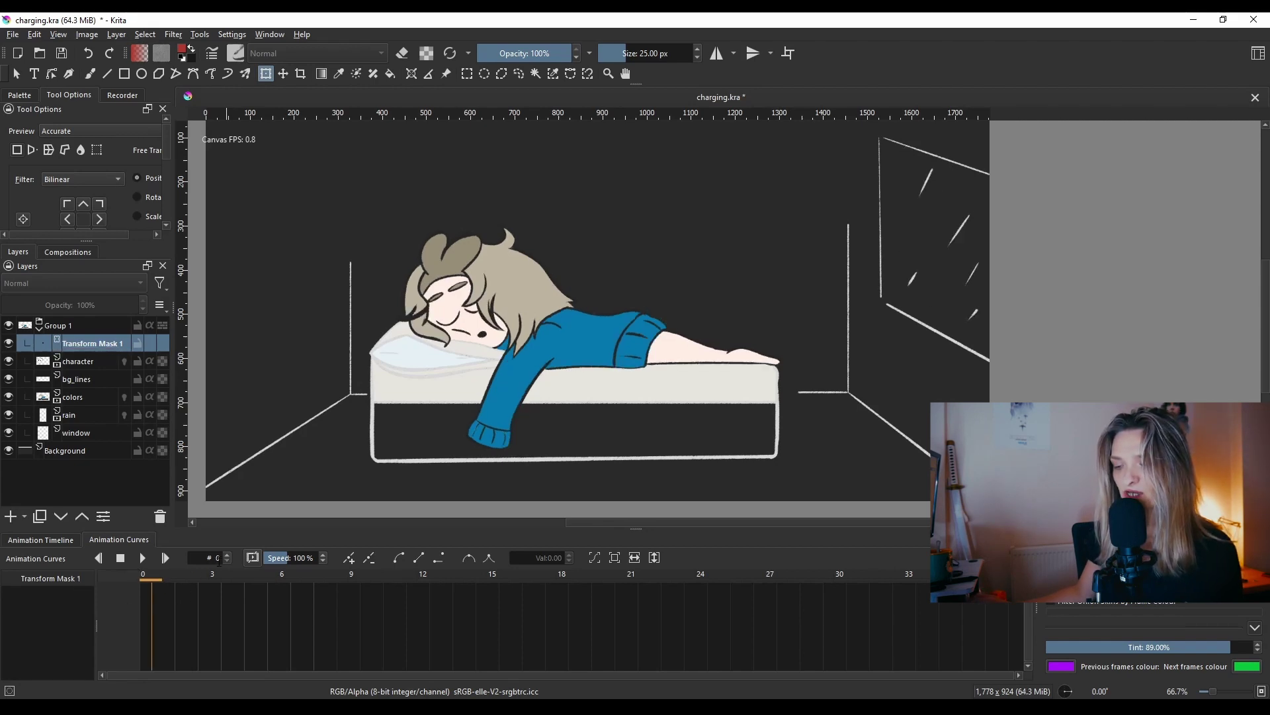
pyautogui.click(350, 559)
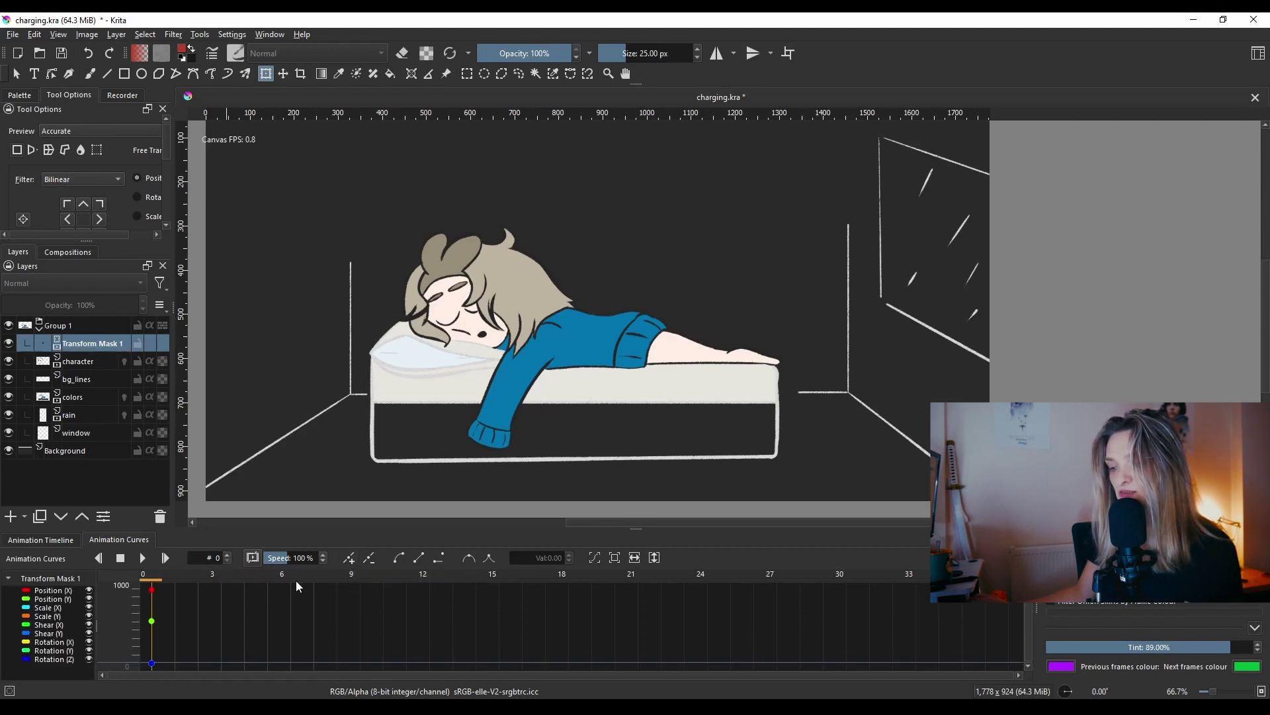
pyautogui.click(316, 574)
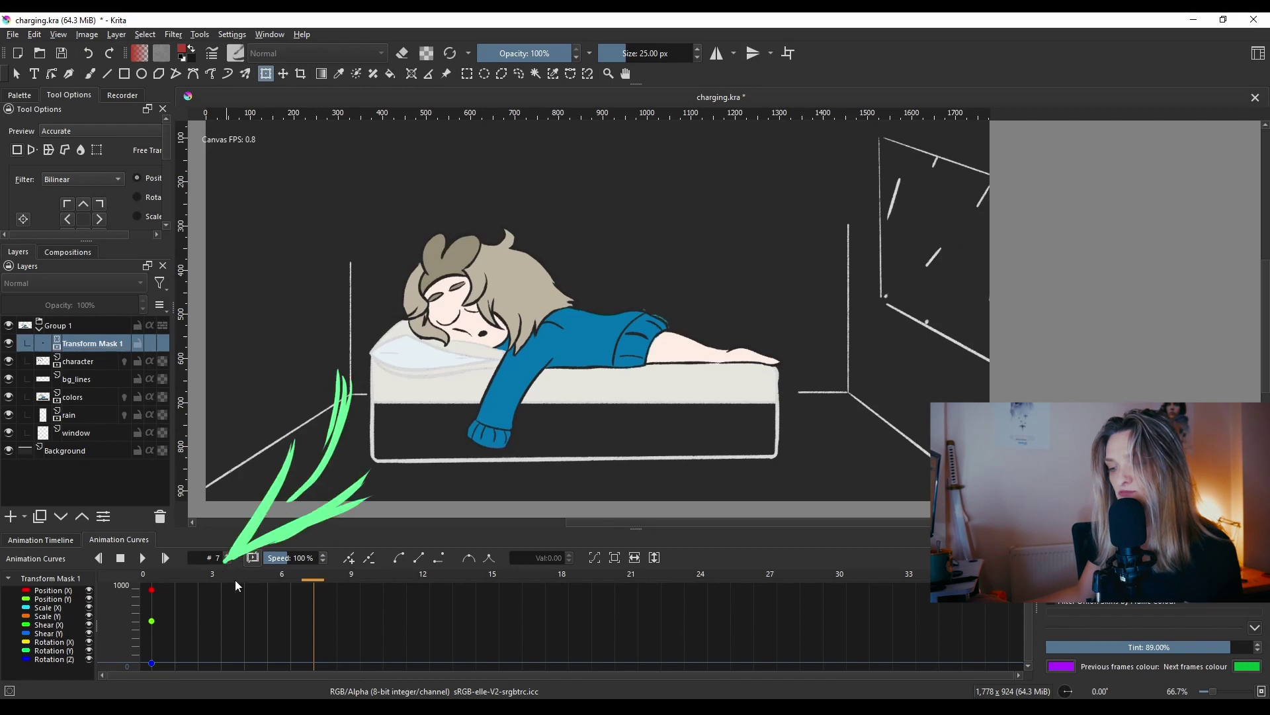
pyautogui.click(267, 577)
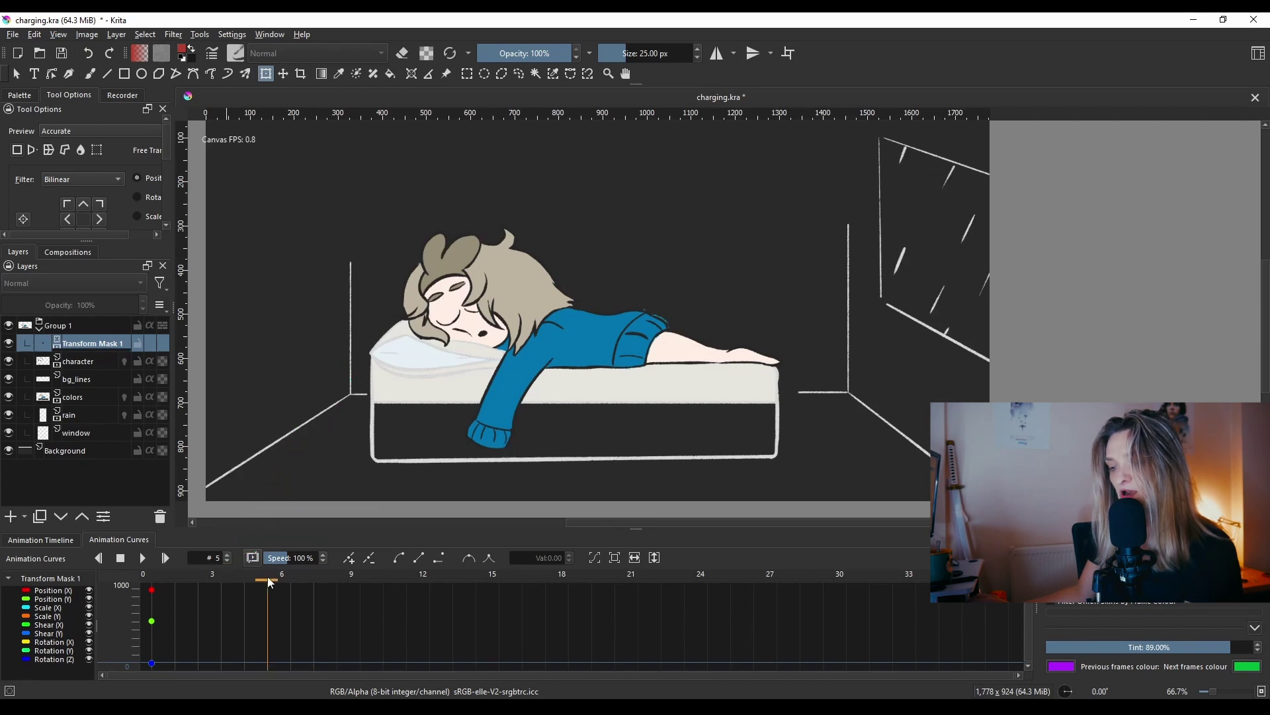
pyautogui.click(350, 559)
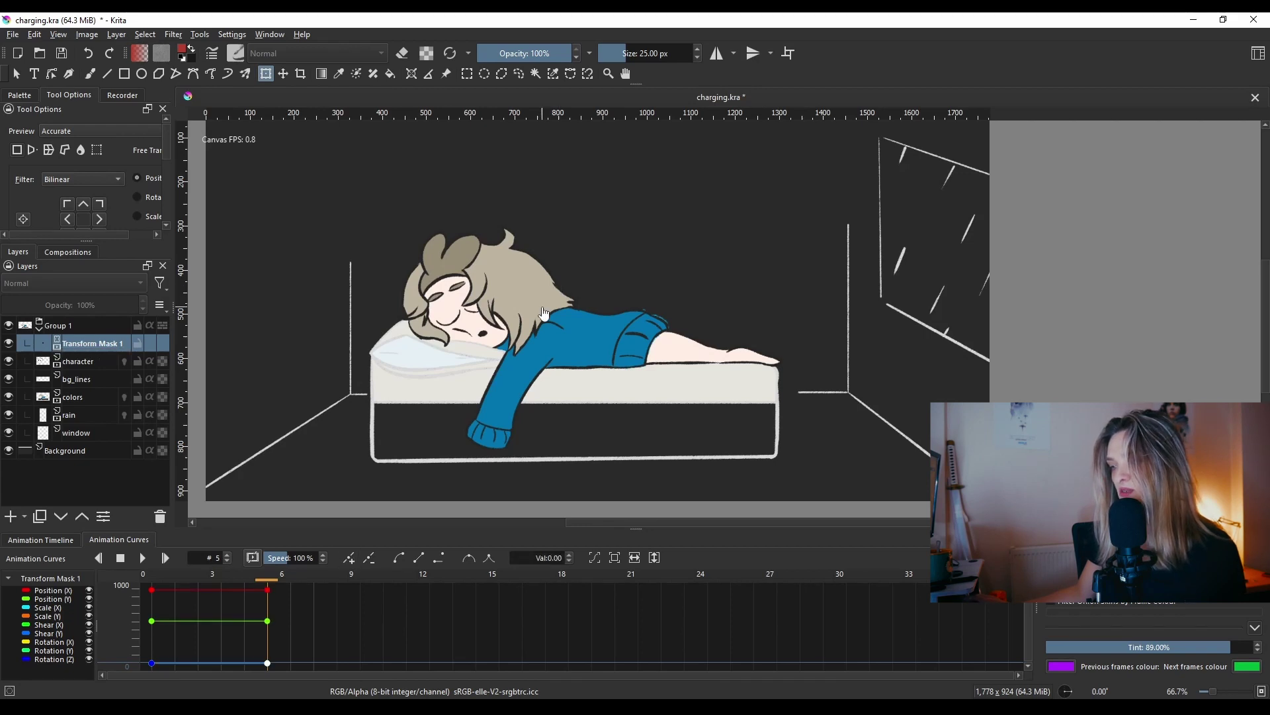
pyautogui.moveTo(328, 320); pyautogui.dragTo(1083, 320)
pyautogui.scroll(-1, 666, 306)
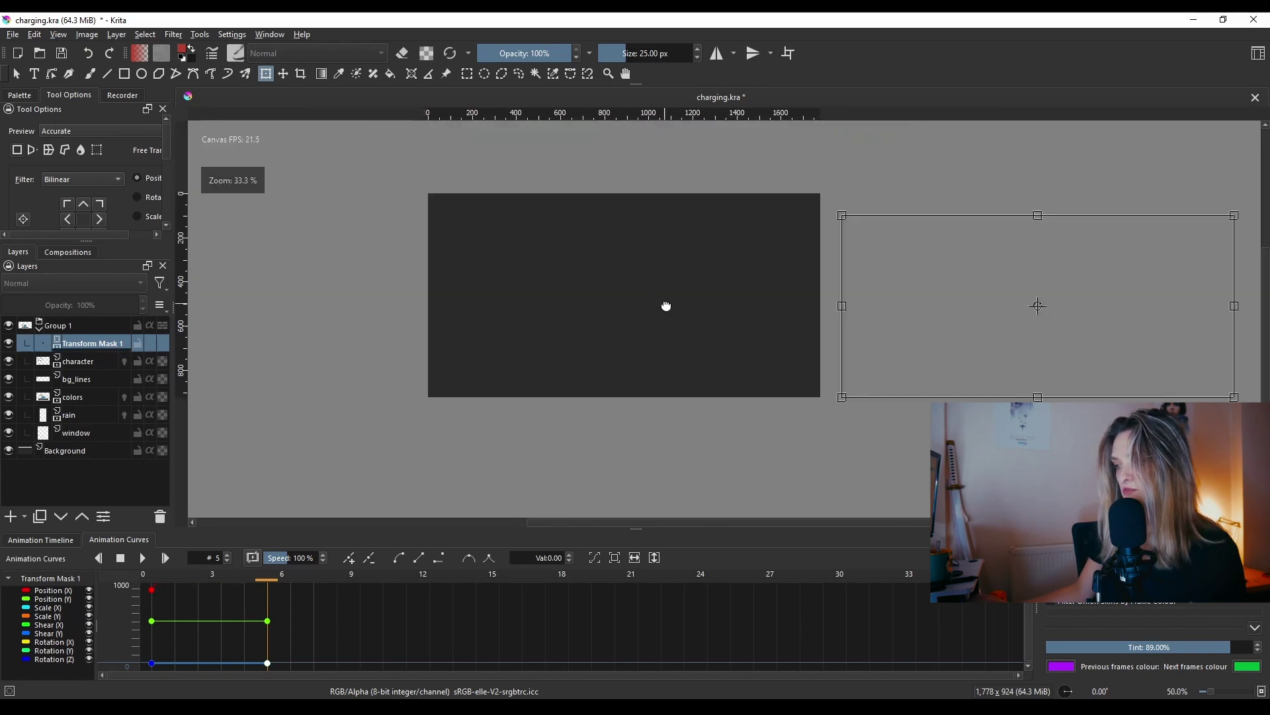
# Step: Switch back to the Animation Timeline, scrub frames 0 to 5, and play the slide
pyautogui.click(62, 542)
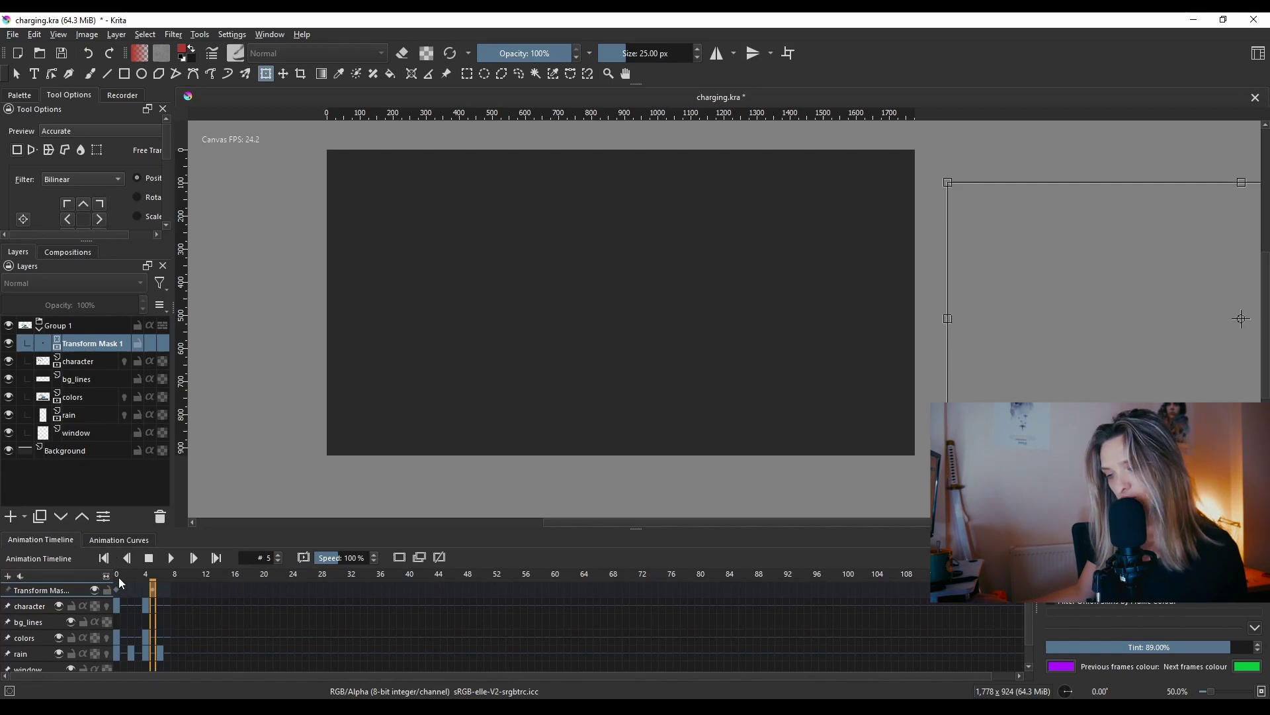
pyautogui.click(119, 576)
pyautogui.moveTo(131, 577)
pyautogui.mouseDown()
pyautogui.moveTo(158, 577)
pyautogui.moveTo(116, 577)
pyautogui.mouseUp()
pyautogui.click(170, 559)
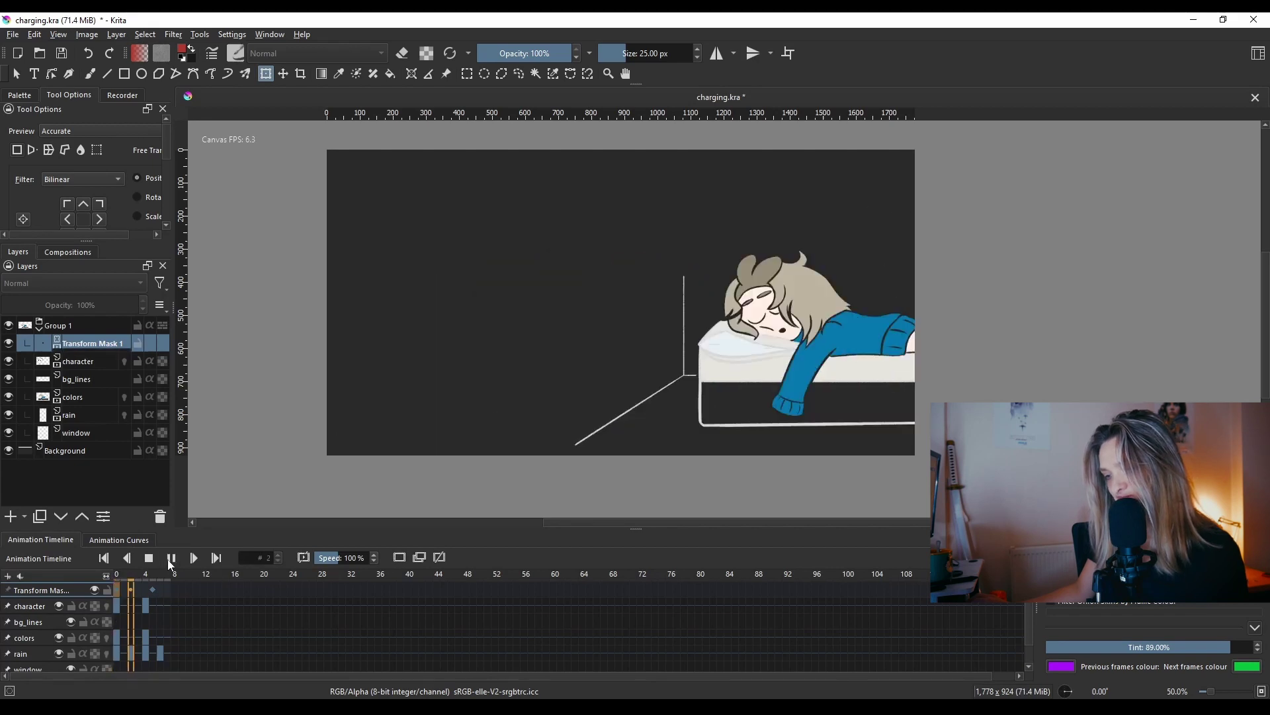